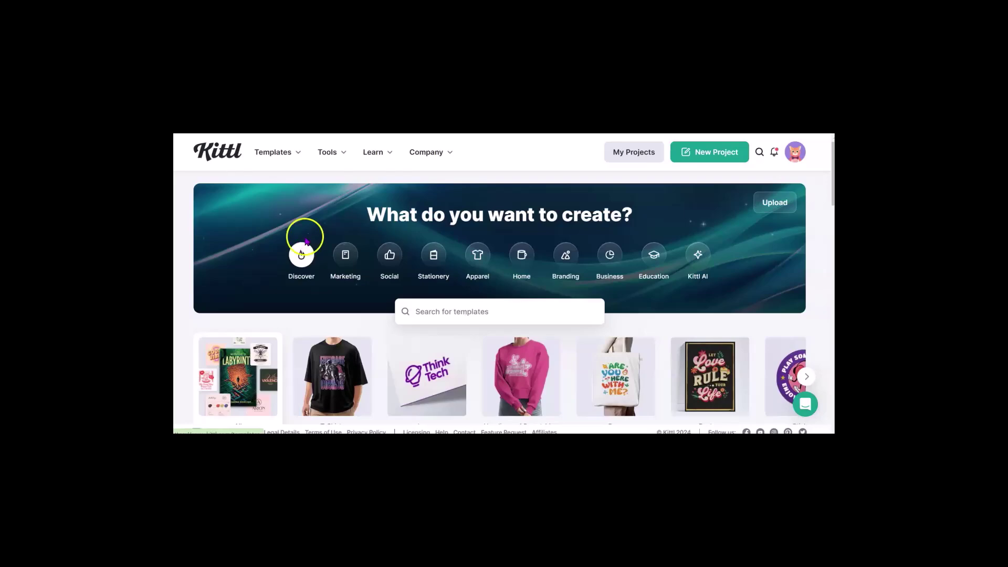
scroll(311, 237, down, 1)
scroll(357, 244, down, 1)
scroll(410, 264, down, 1)
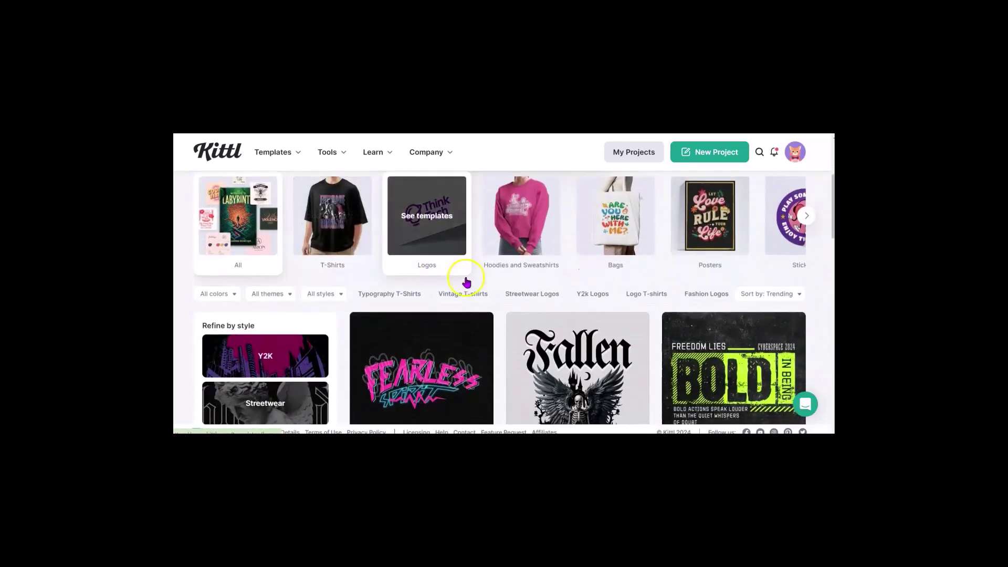
scroll(466, 282, down, 1)
scroll(483, 292, down, 2)
scroll(495, 310, down, 2)
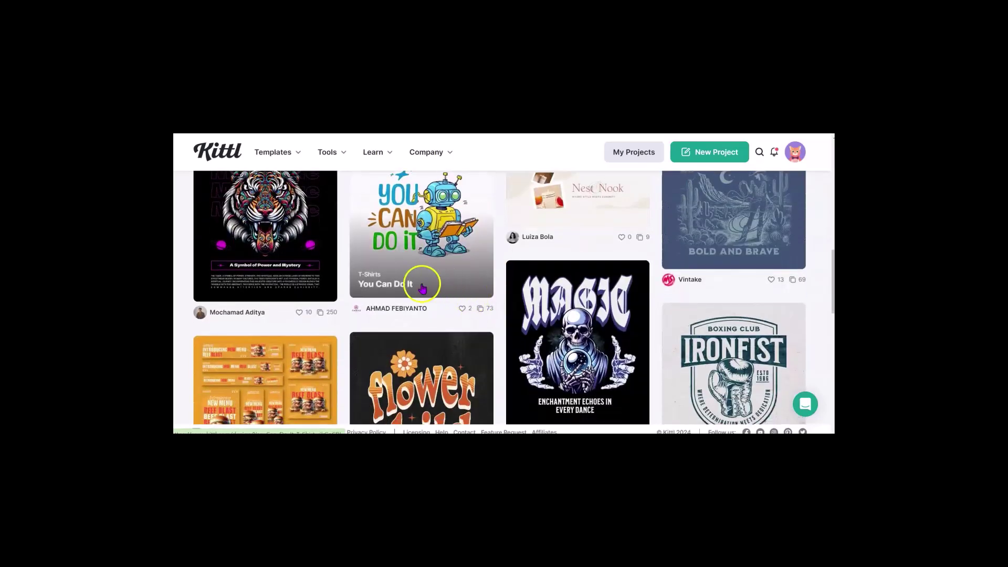
scroll(456, 315, down, 2)
scroll(487, 333, down, 2)
scroll(494, 335, down, 2)
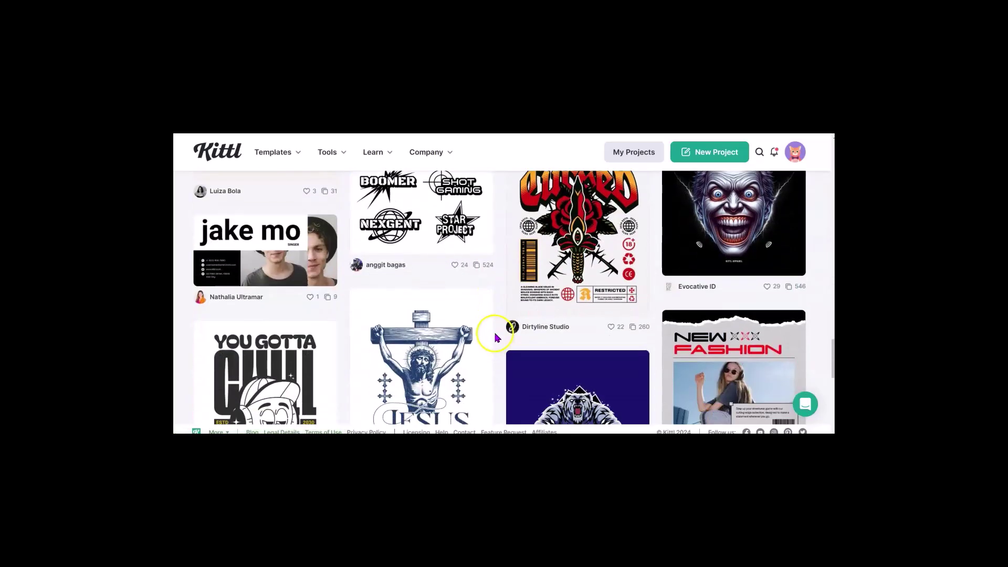
scroll(494, 337, down, 2)
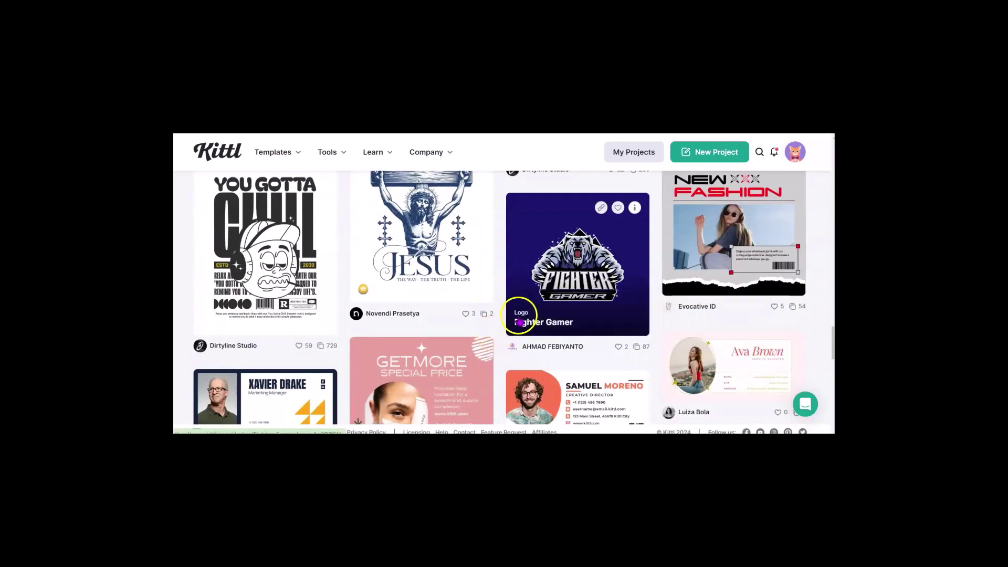
scroll(520, 323, up, 2)
scroll(499, 301, down, 1)
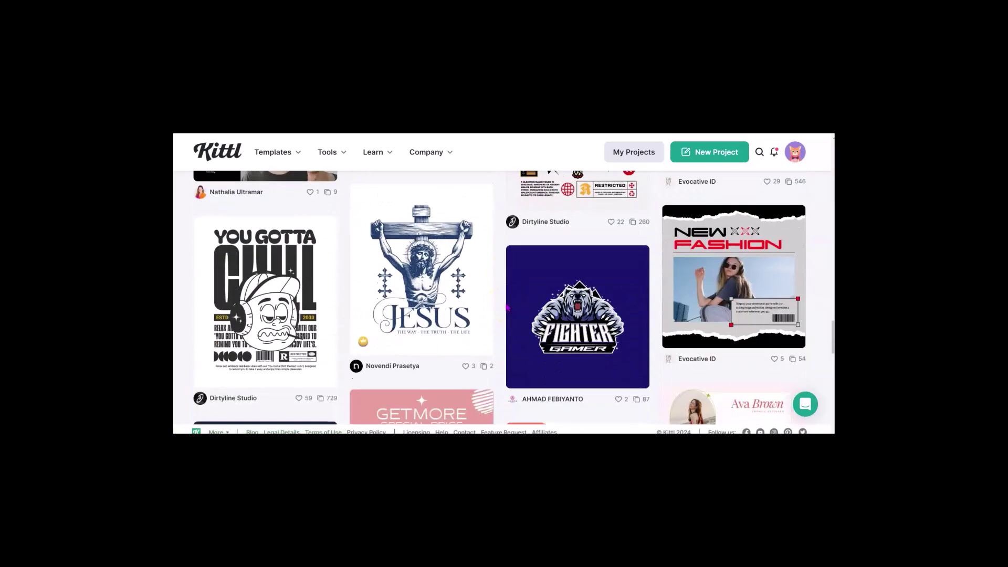
scroll(507, 309, up, 2)
scroll(510, 293, up, 2)
scroll(510, 293, up, 2)
scroll(506, 299, up, 1)
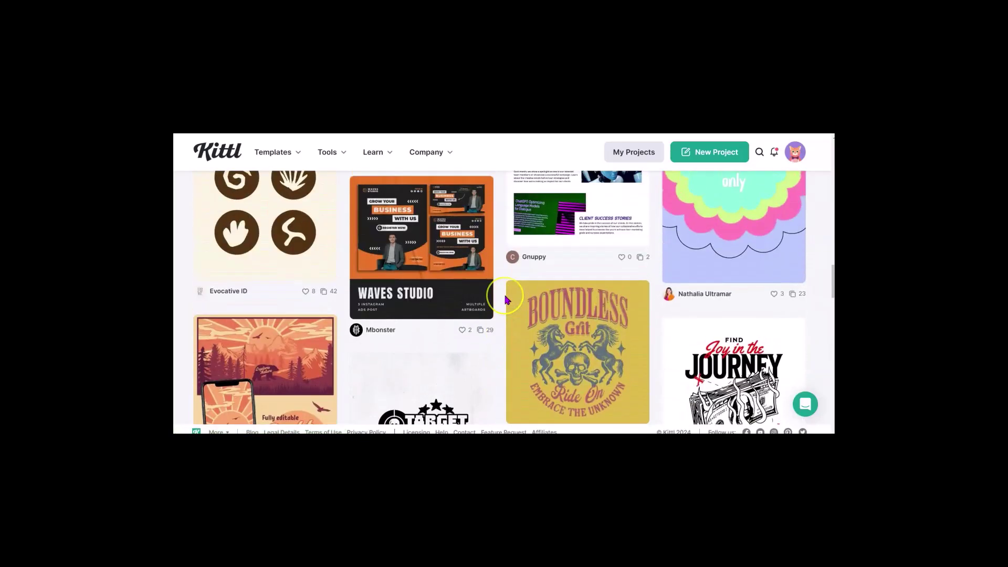
scroll(507, 299, up, 2)
scroll(506, 299, up, 2)
scroll(507, 299, up, 2)
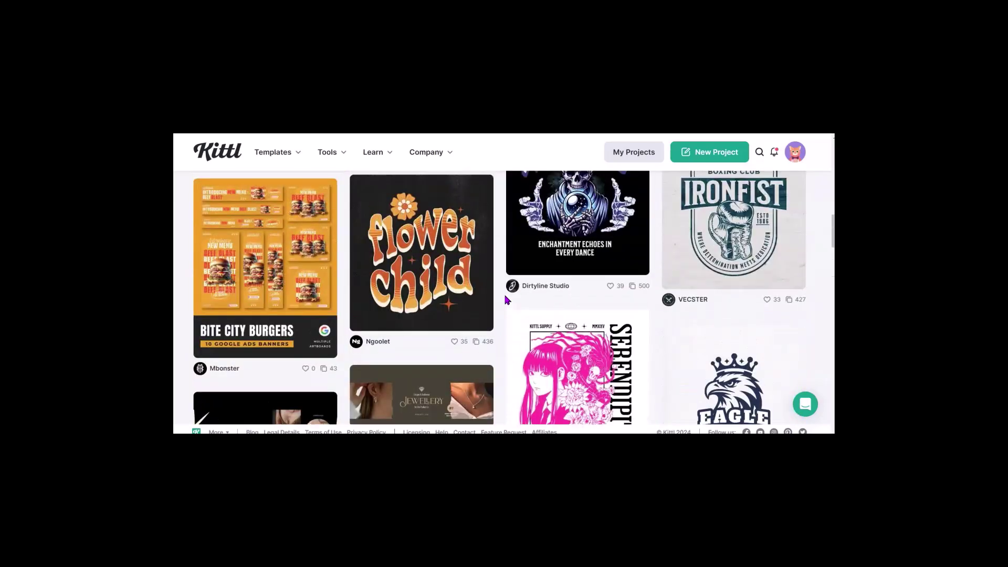
scroll(506, 299, down, 2)
scroll(506, 288, up, 2)
scroll(504, 279, up, 2)
scroll(508, 271, up, 2)
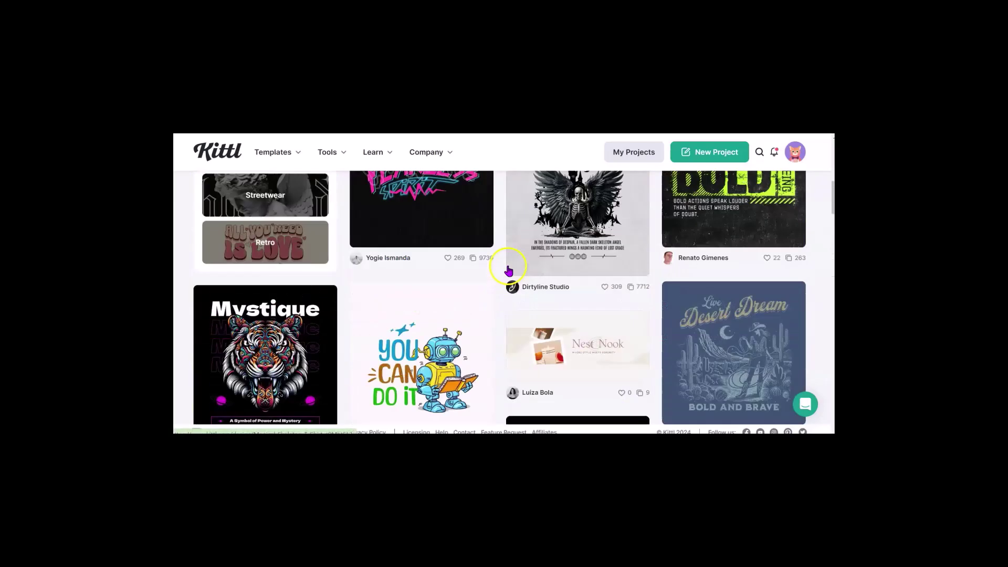
scroll(508, 268, up, 2)
scroll(504, 261, up, 2)
scroll(501, 240, up, 2)
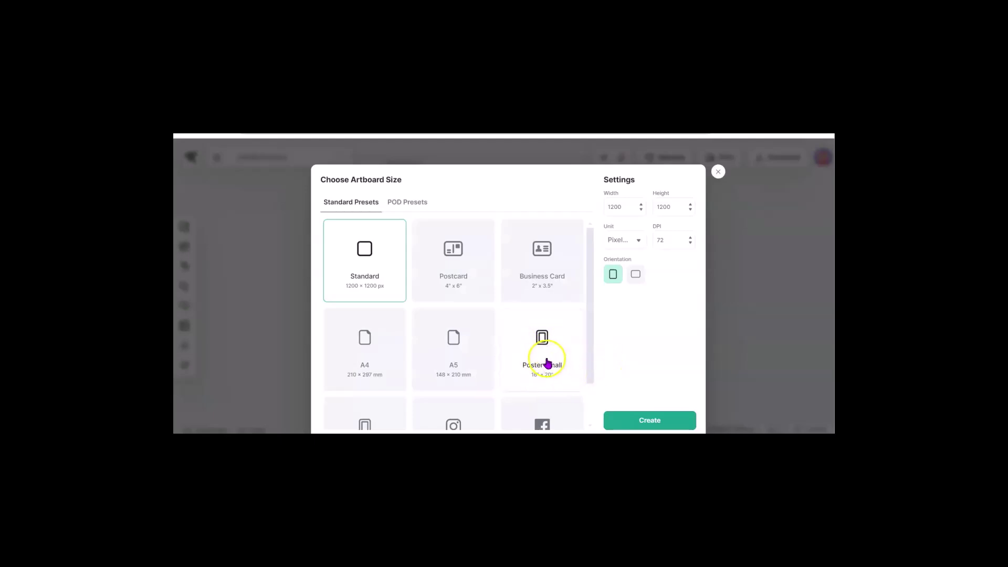
Create a Poster Small artboard with a slightly raised DPI.
click(691, 240)
click(692, 240)
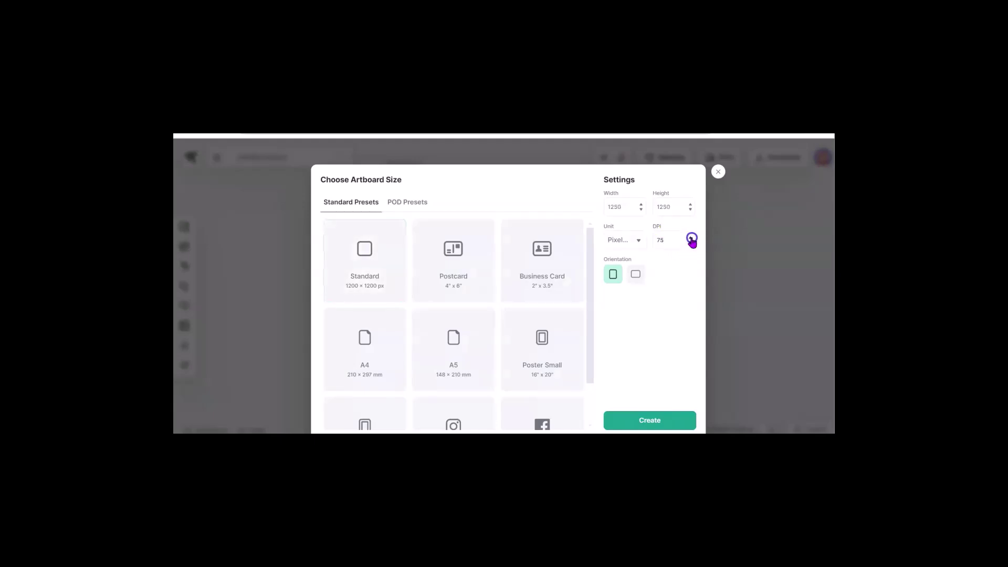
click(555, 345)
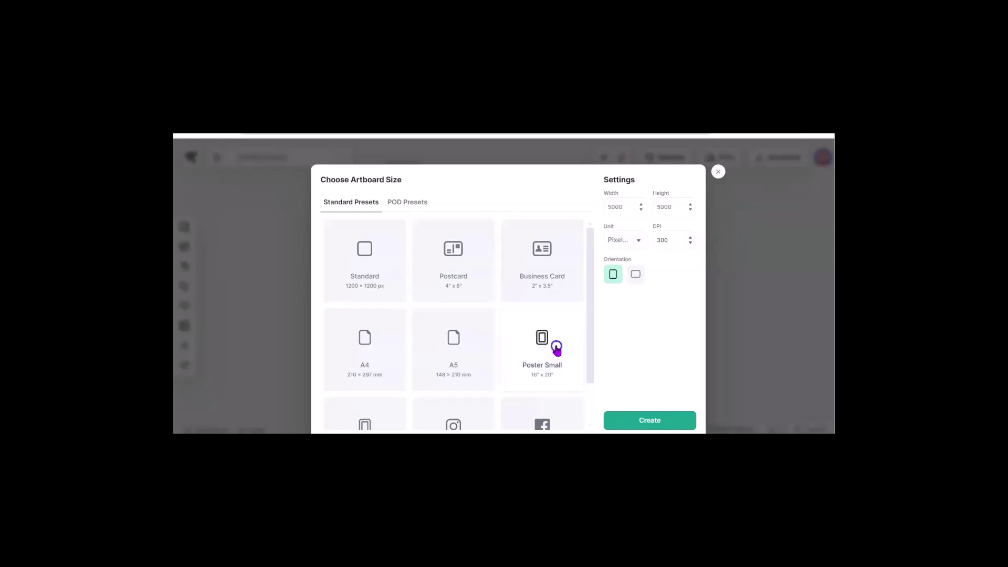
key(Return)
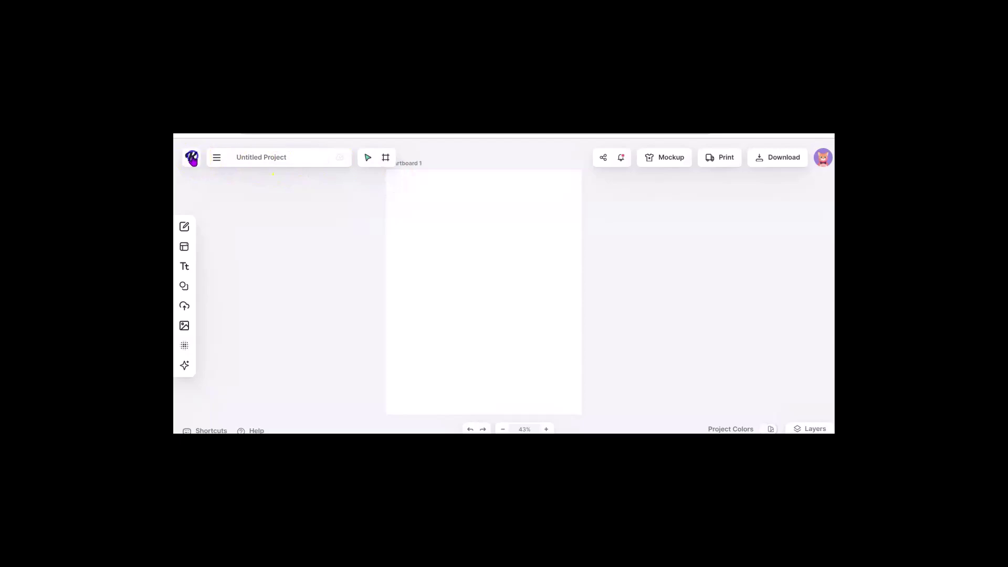
Return to the Kittl home page and go to the AI Quote Generator.
click(192, 160)
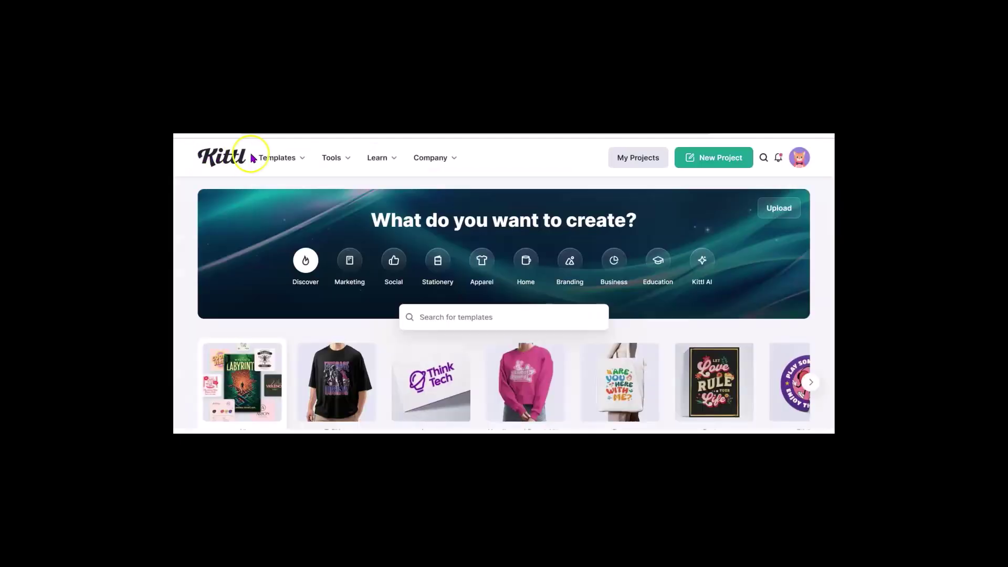
mouse_move(336, 157)
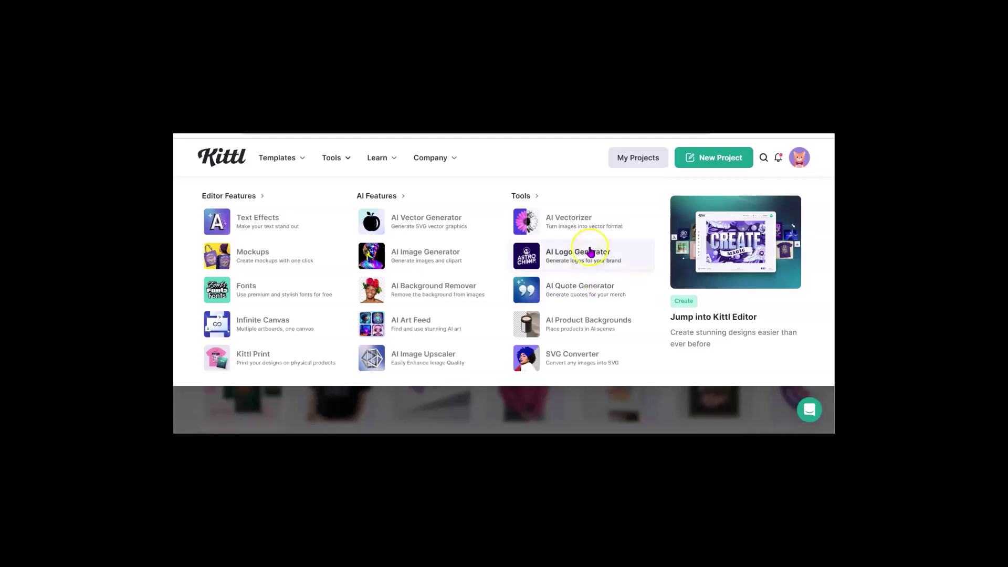
click(589, 295)
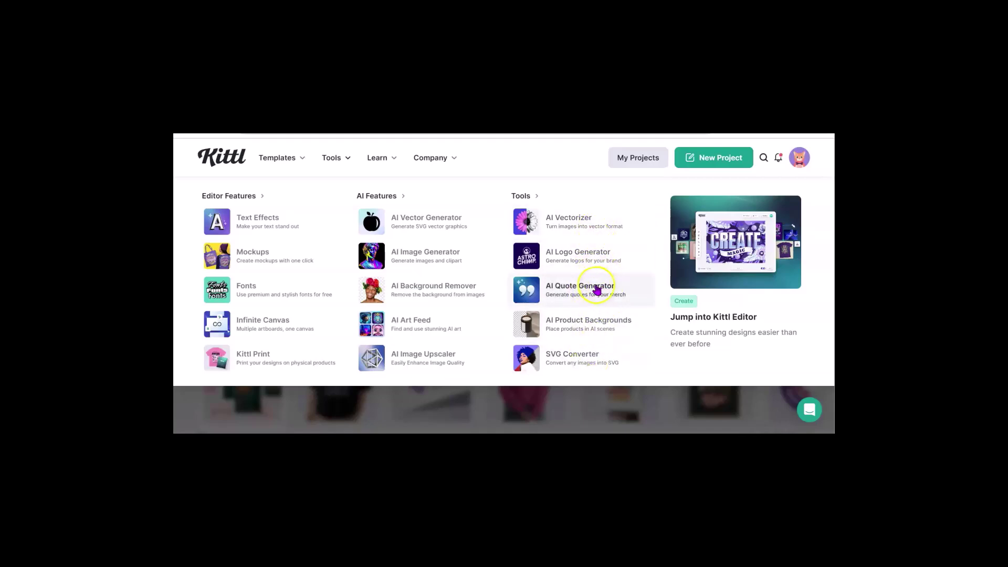
click(596, 290)
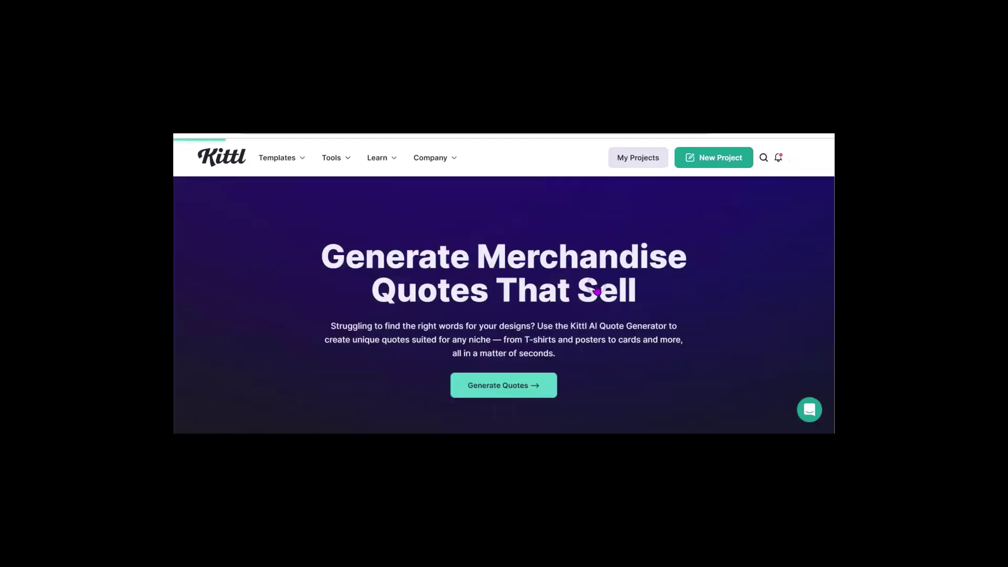
scroll(545, 262, down, 1)
scroll(544, 262, down, 1)
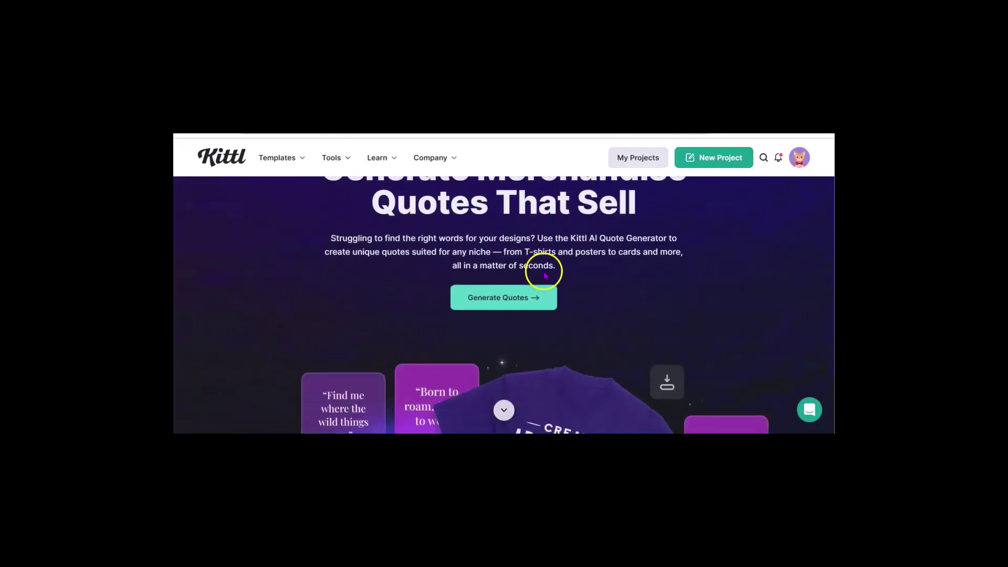
scroll(543, 268, down, 1)
scroll(544, 268, down, 1)
scroll(546, 273, down, 1)
scroll(546, 275, down, 1)
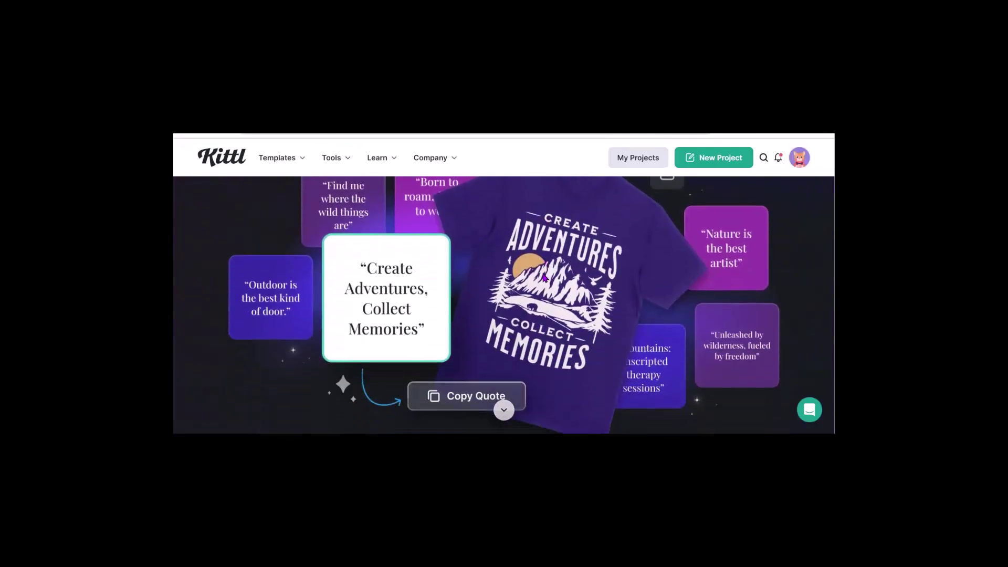
scroll(544, 279, down, 1)
scroll(544, 289, up, 1)
scroll(544, 283, up, 1)
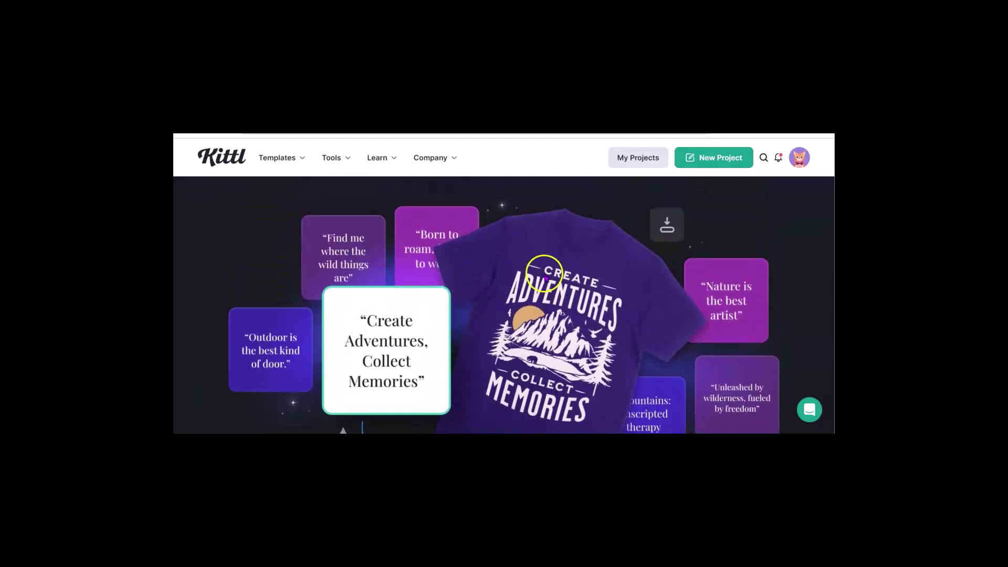
scroll(542, 272, up, 1)
scroll(544, 273, up, 1)
scroll(544, 274, up, 1)
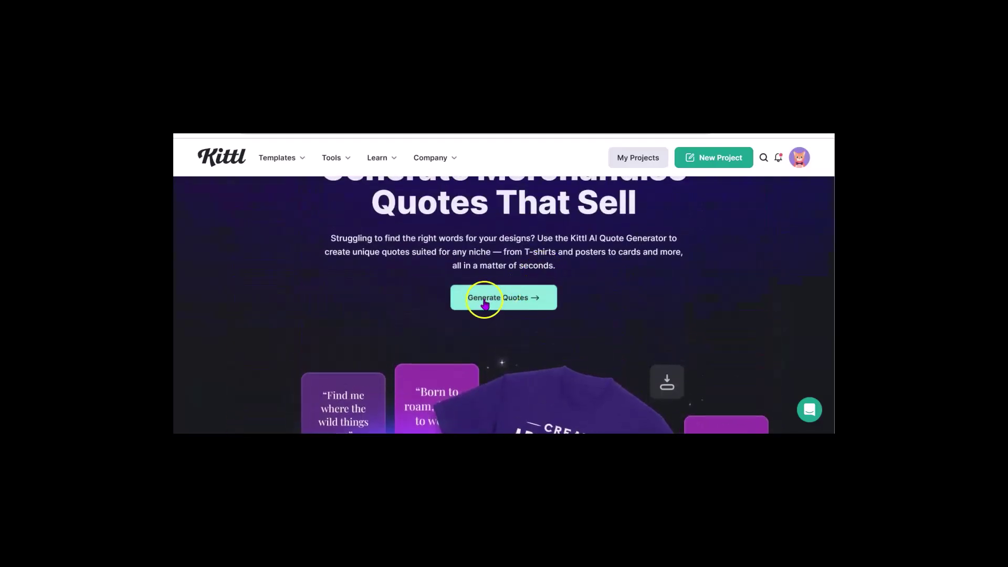
scroll(485, 299, up, 1)
scroll(496, 306, down, 1)
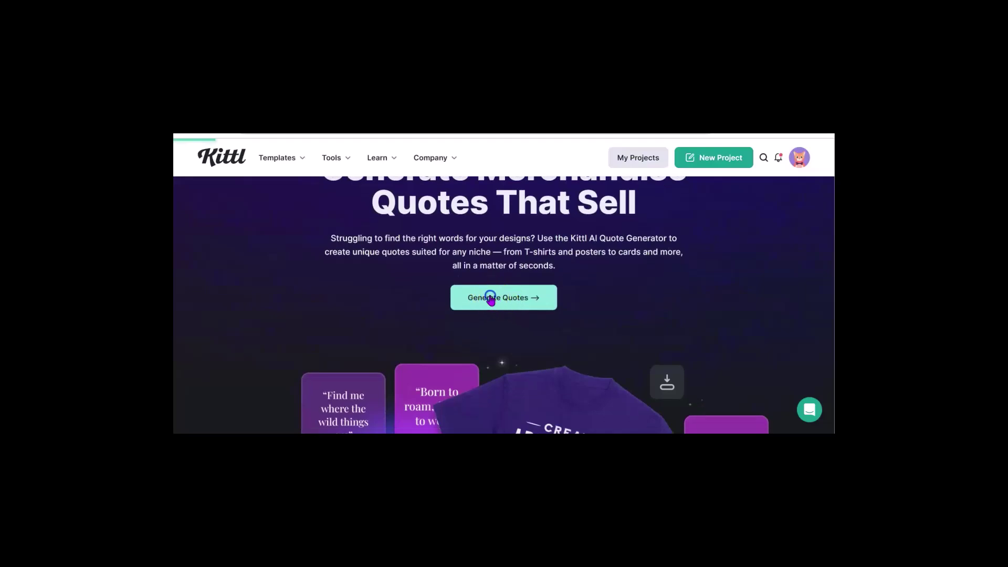
Generate Funny, 2-4 word Fathers Day quotes and browse the results.
click(491, 300)
scroll(394, 282, down, 1)
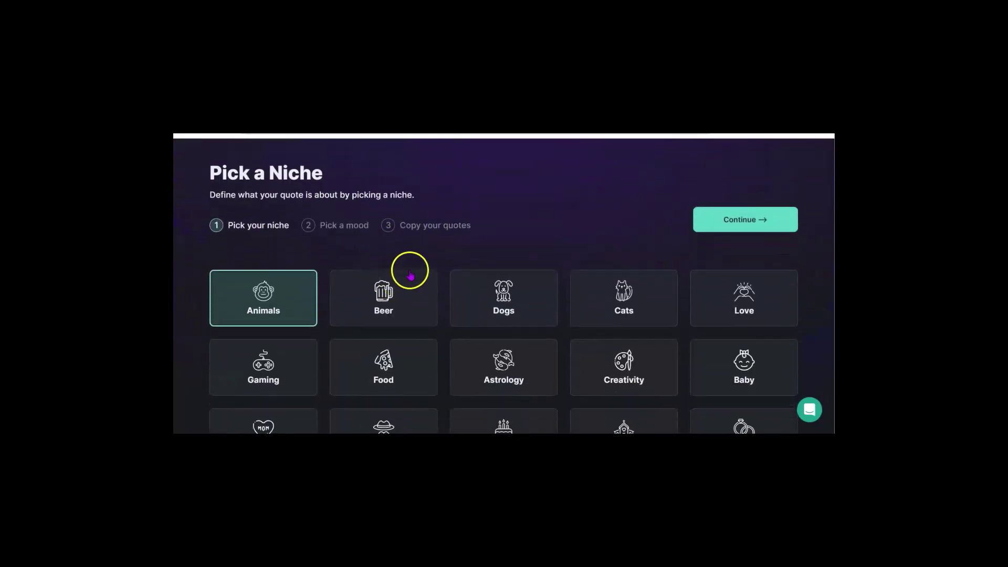
scroll(428, 236, down, 1)
scroll(488, 253, down, 1)
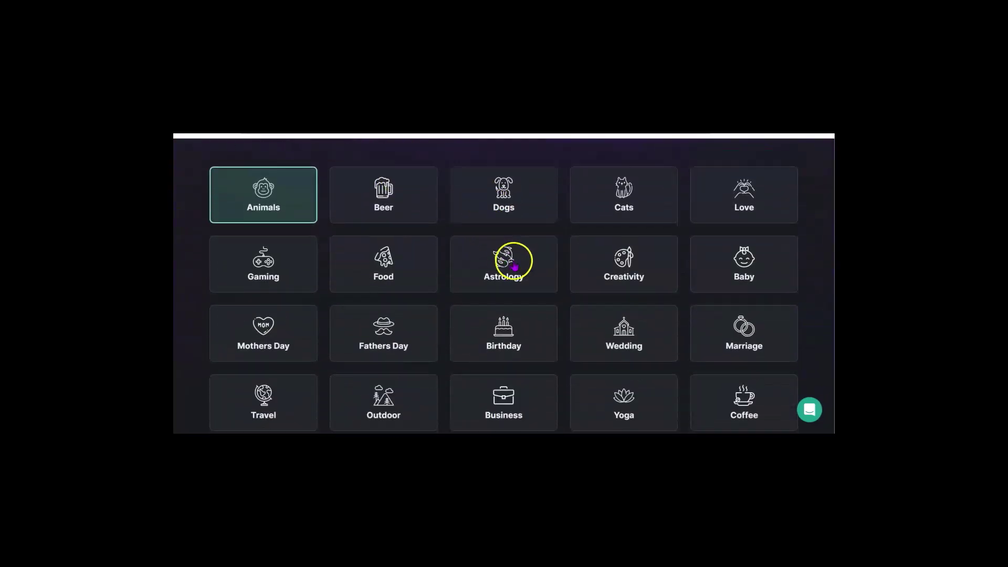
scroll(540, 271, down, 1)
scroll(538, 272, down, 1)
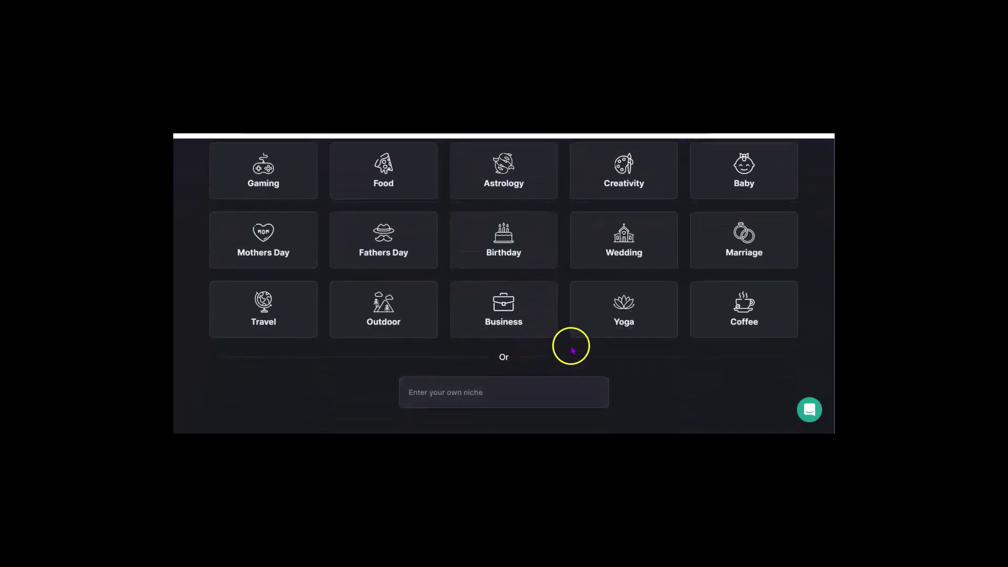
scroll(578, 322, up, 1)
scroll(578, 307, down, 1)
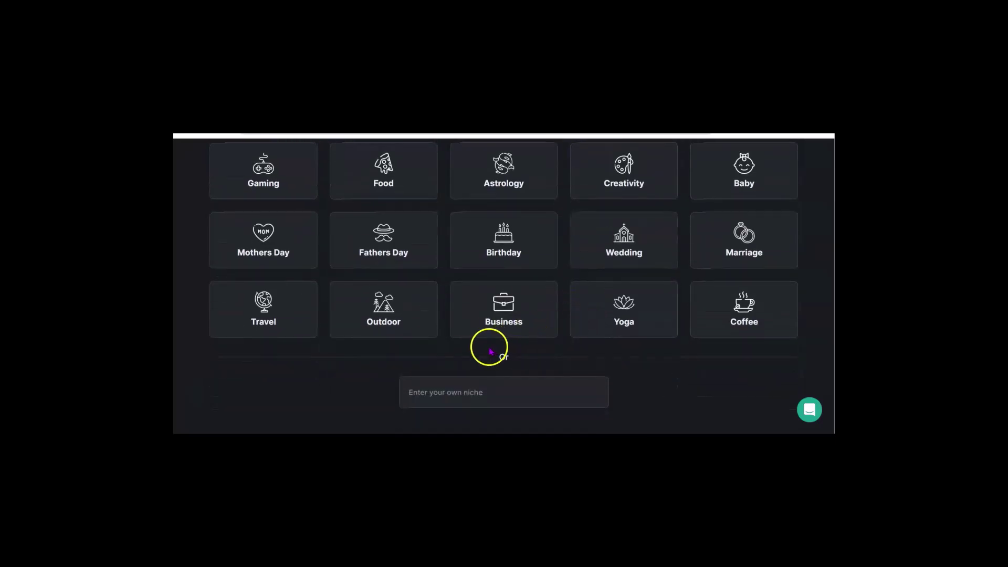
click(387, 241)
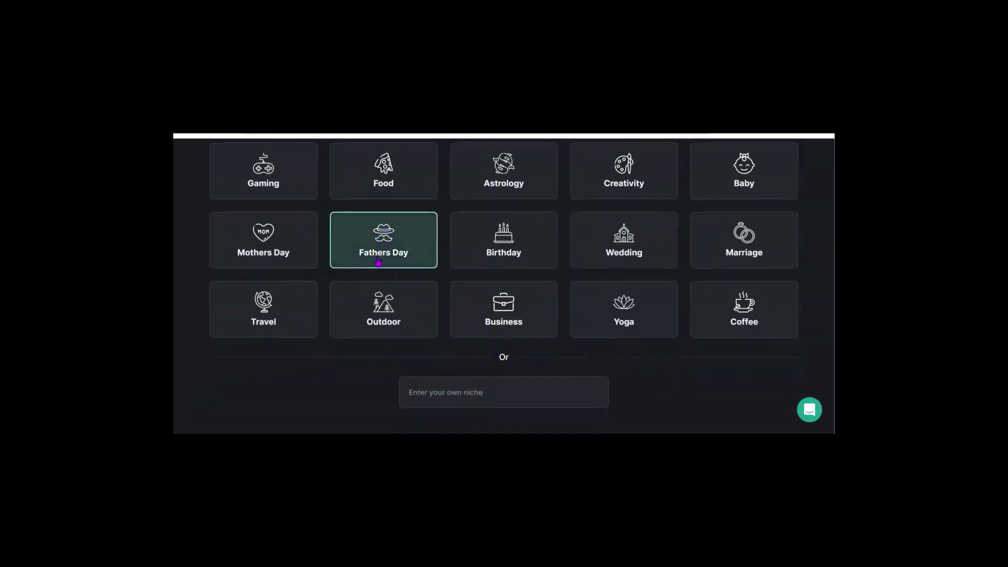
scroll(441, 315, up, 1)
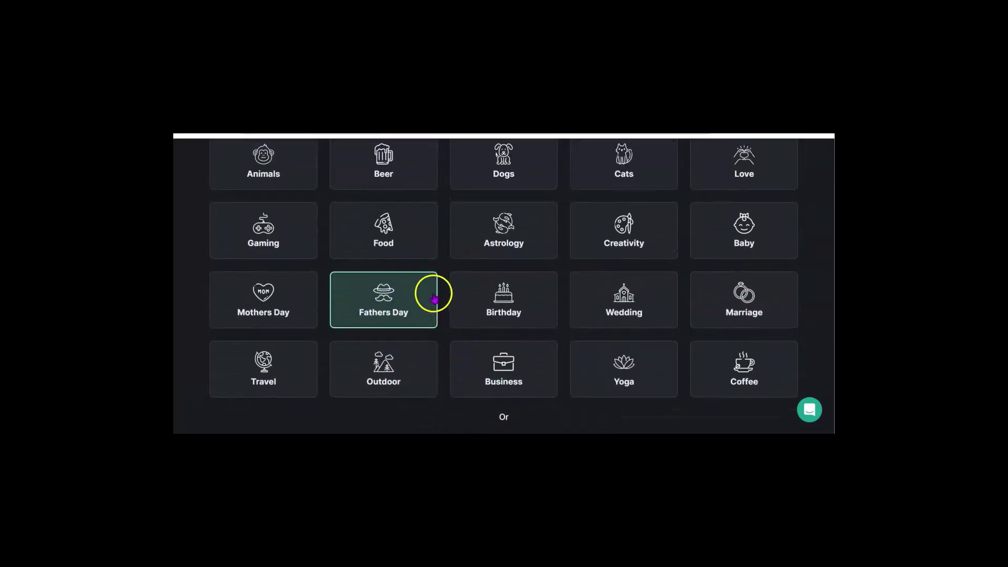
scroll(431, 284, up, 2)
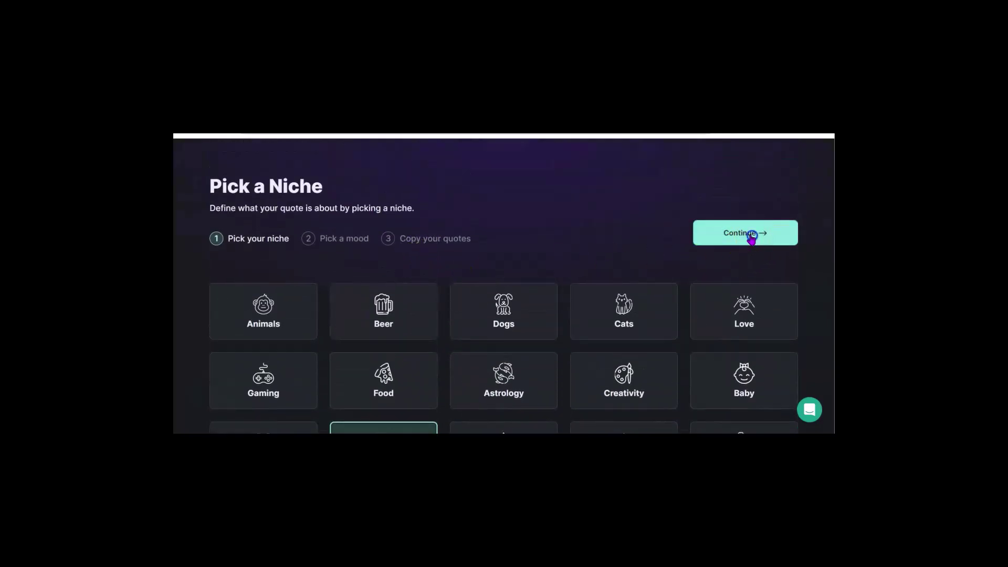
click(752, 238)
scroll(495, 252, down, 2)
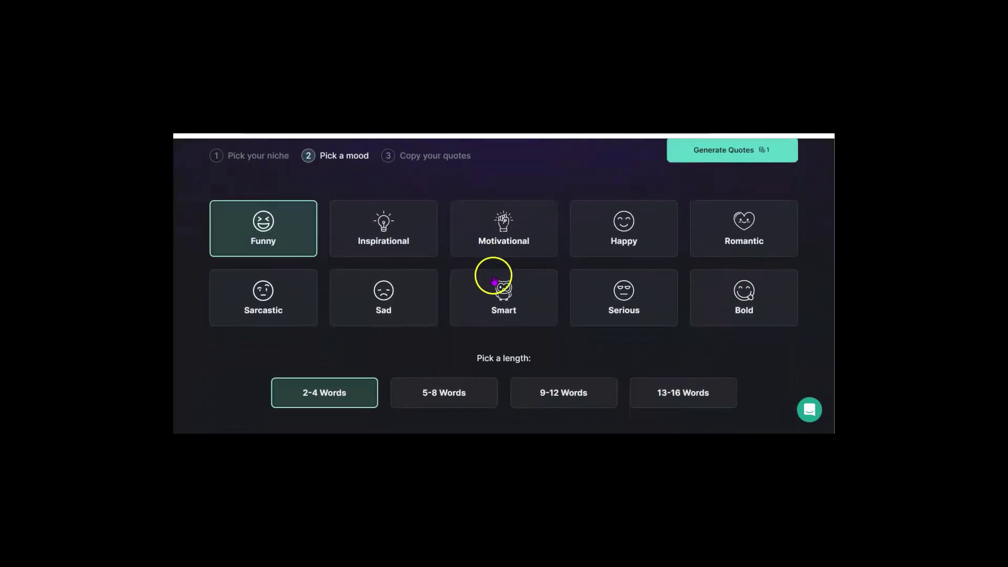
scroll(456, 340, up, 1)
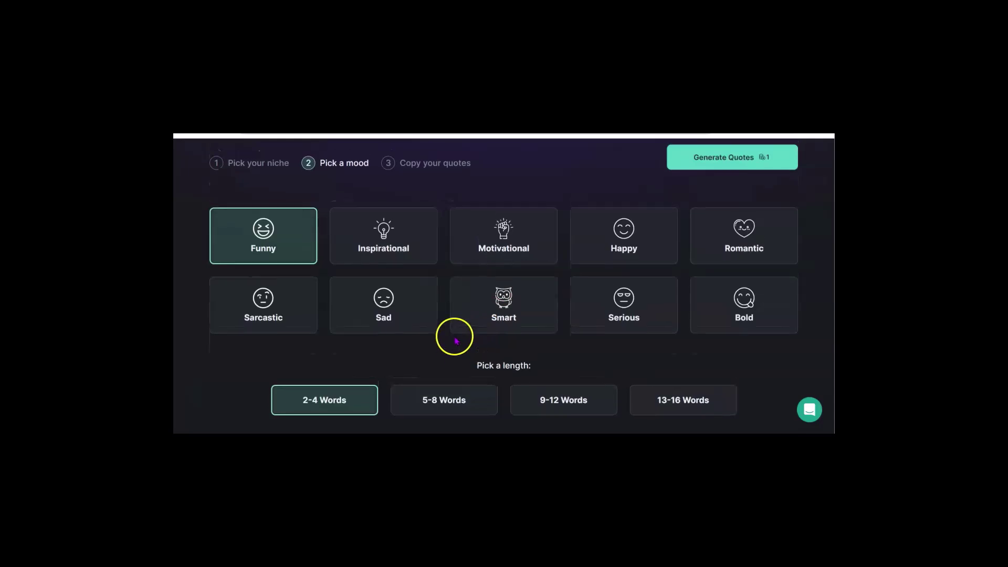
scroll(460, 315, up, 2)
scroll(453, 294, down, 2)
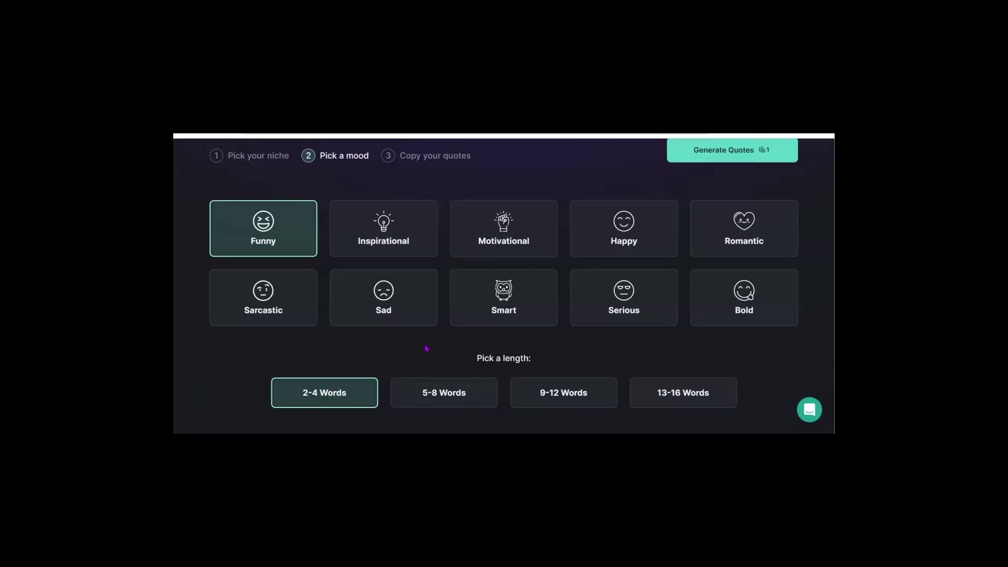
click(408, 374)
scroll(538, 290, up, 2)
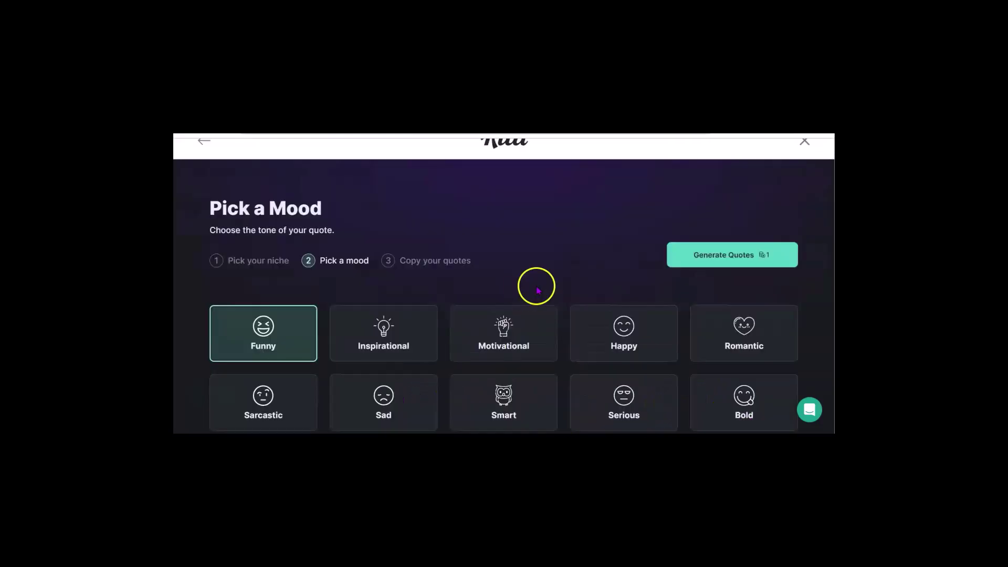
click(741, 257)
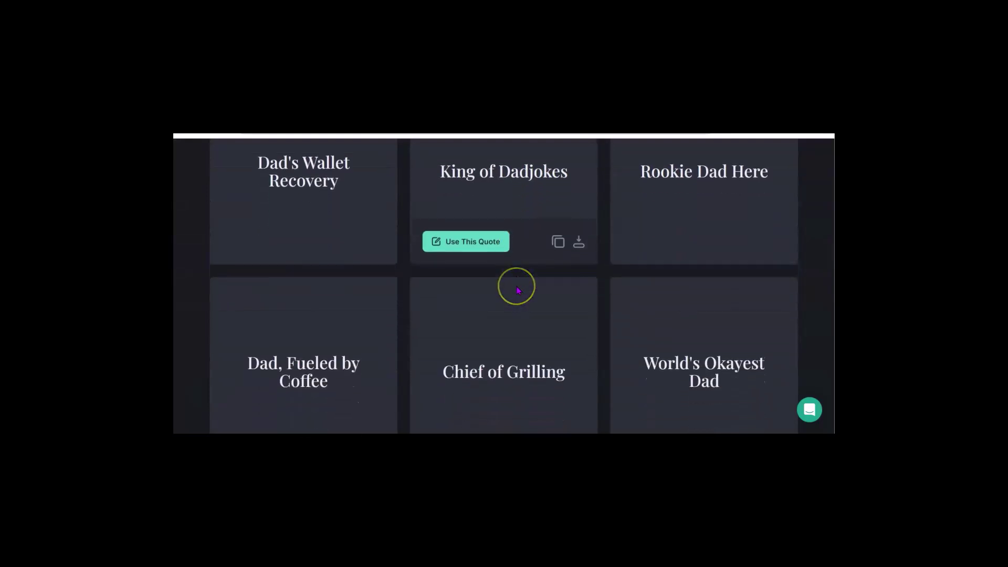
scroll(517, 292, down, 1)
scroll(549, 279, down, 1)
scroll(610, 284, down, 3)
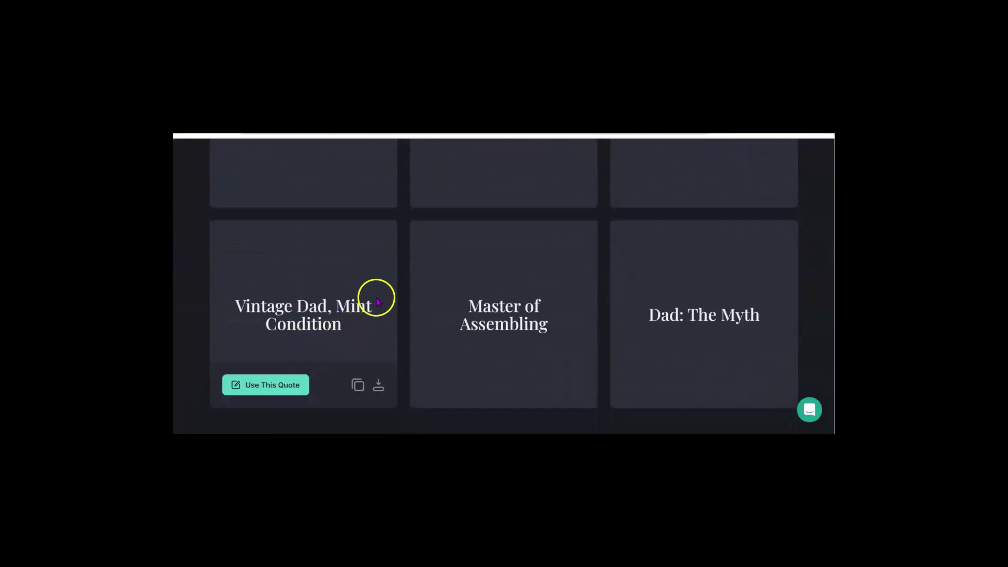
scroll(440, 276, up, 4)
scroll(602, 294, up, 1)
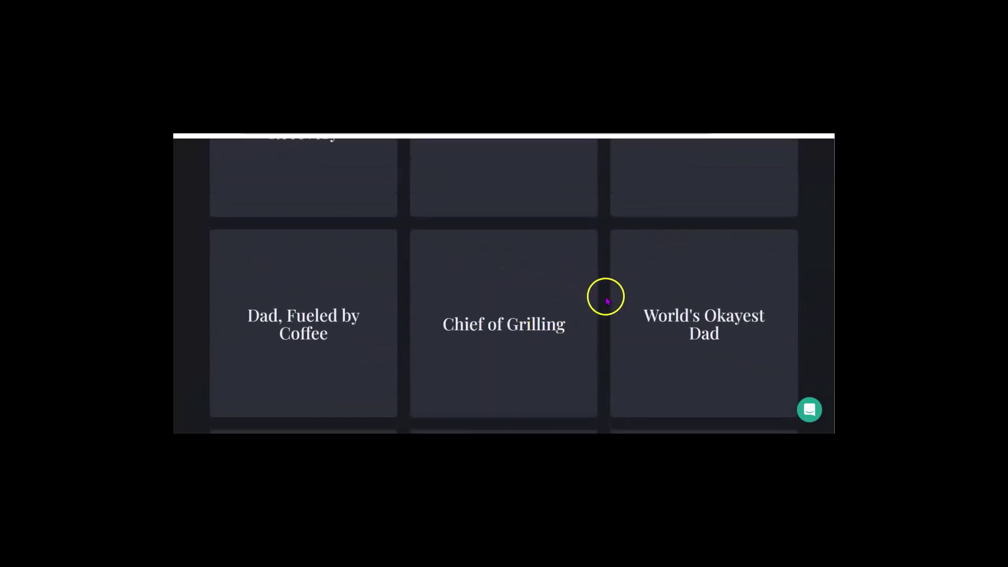
scroll(669, 283, down, 1)
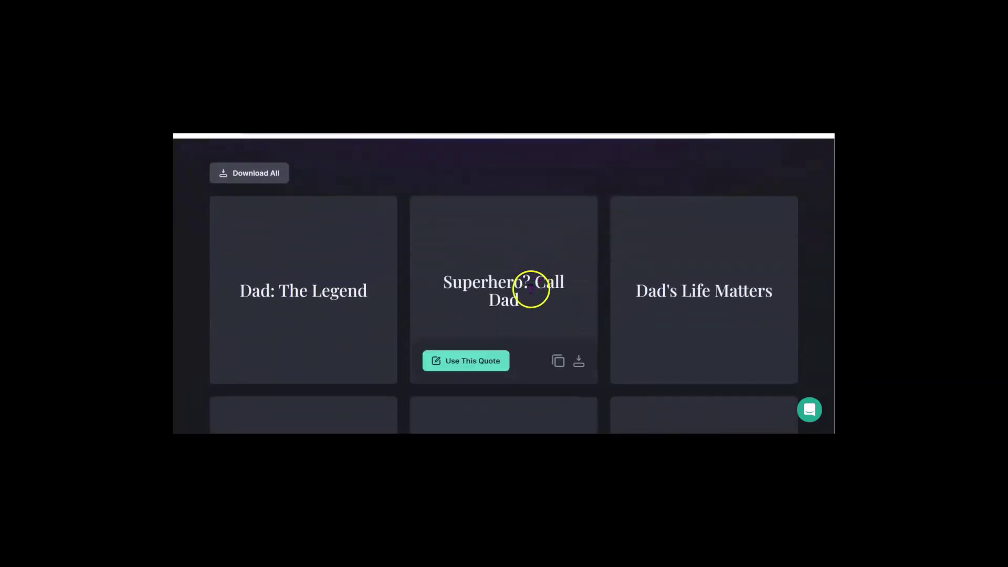
scroll(528, 289, down, 1)
scroll(501, 300, up, 2)
scroll(405, 263, up, 2)
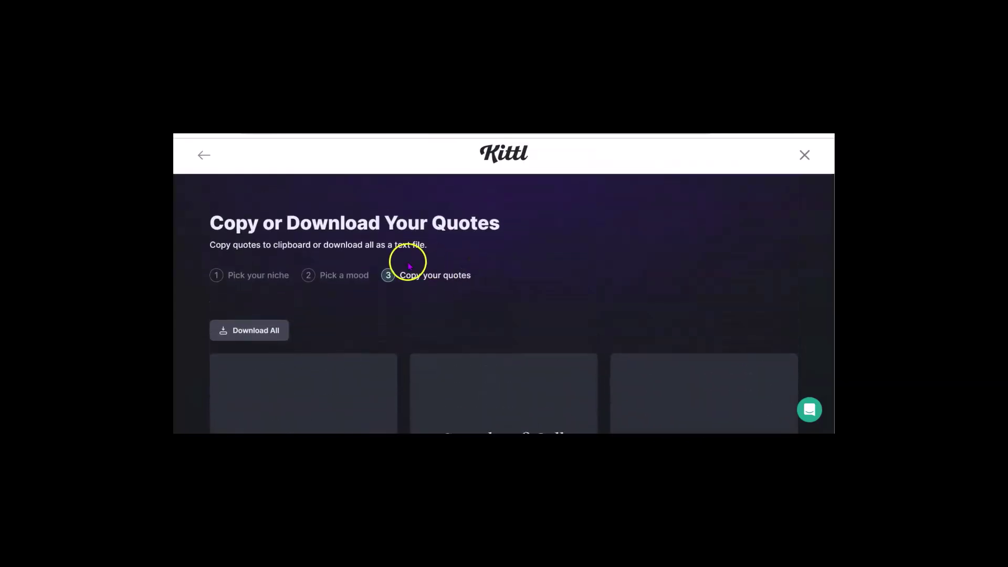
click(282, 335)
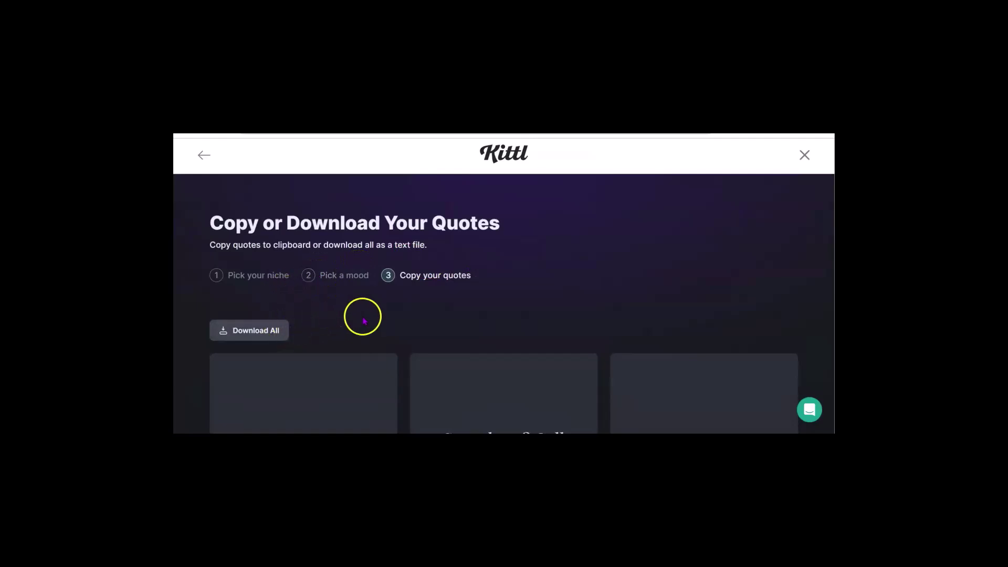
scroll(354, 293, down, 2)
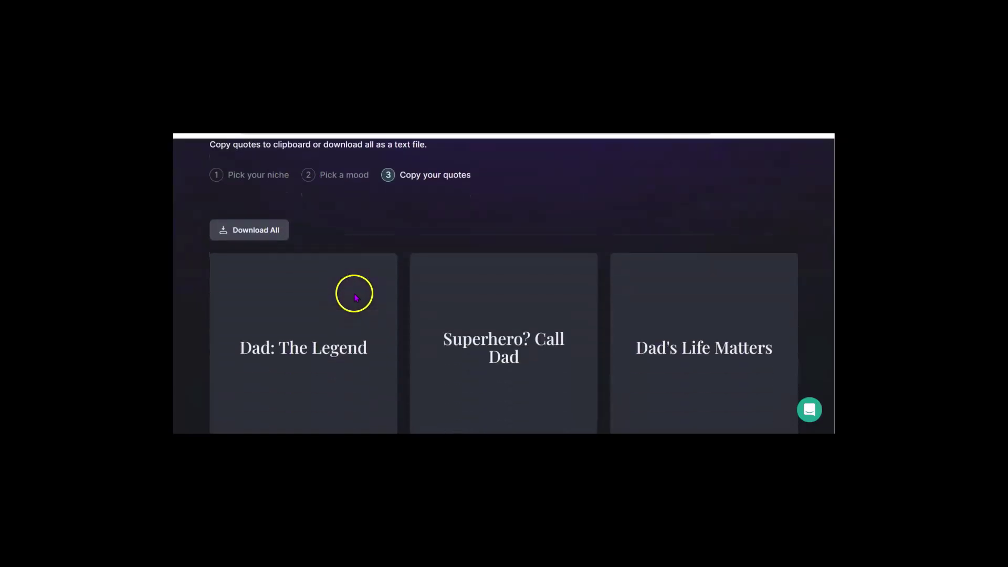
scroll(360, 297, down, 3)
scroll(381, 322, down, 3)
scroll(741, 409, down, 2)
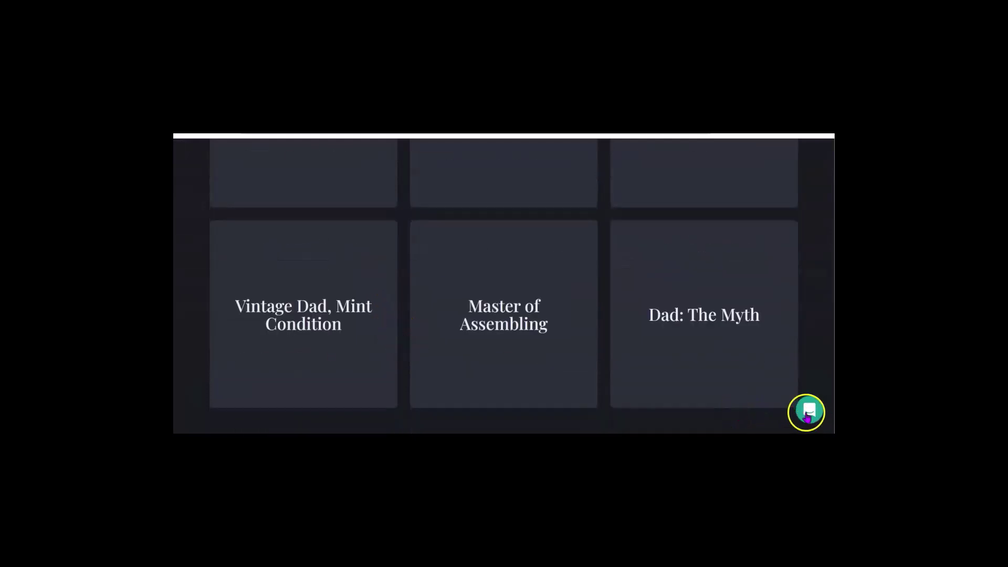
scroll(274, 308, up, 10)
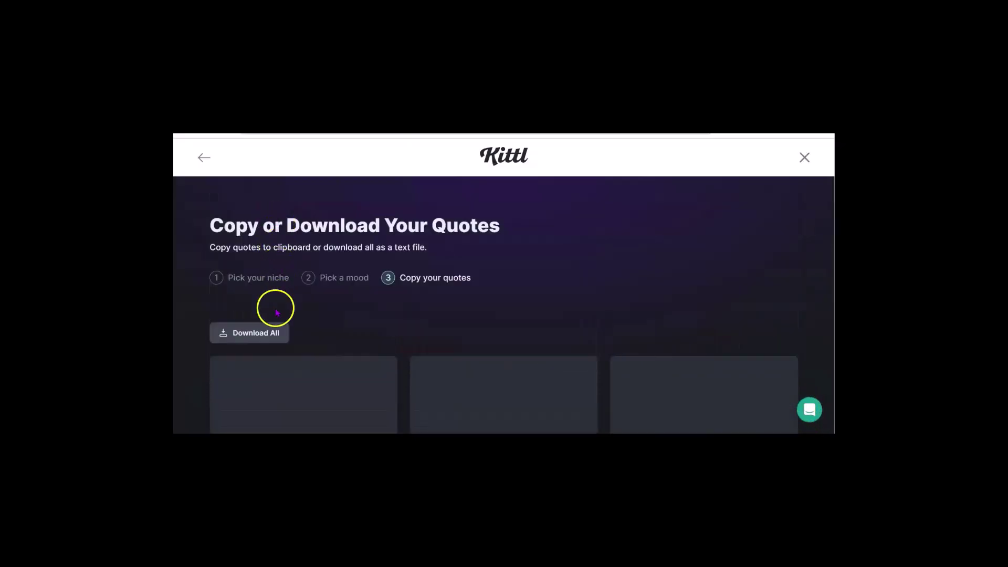
Regenerate the Fathers Day quotes with the length set to 5-8 words.
click(206, 155)
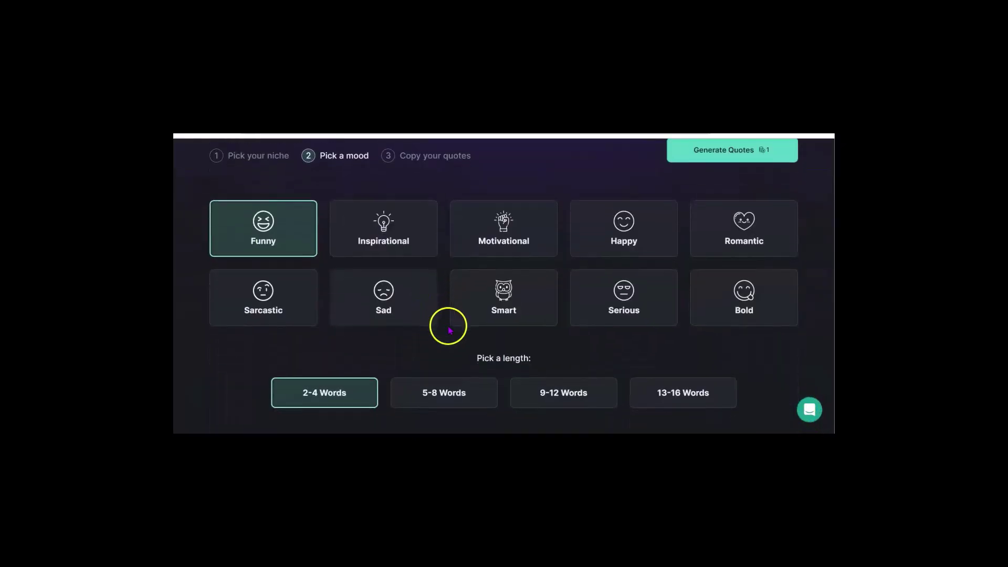
click(469, 399)
click(623, 306)
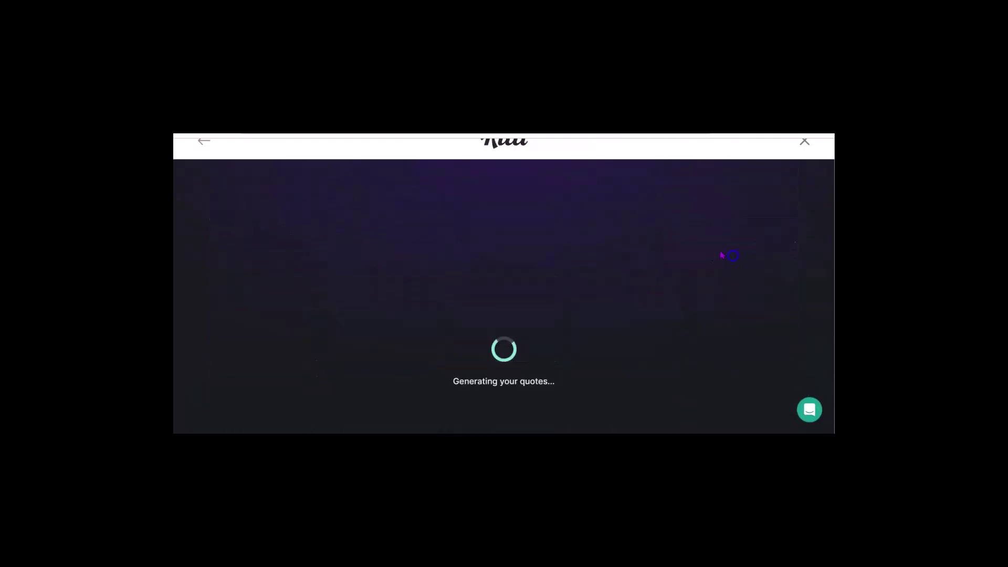
scroll(506, 271, down, 3)
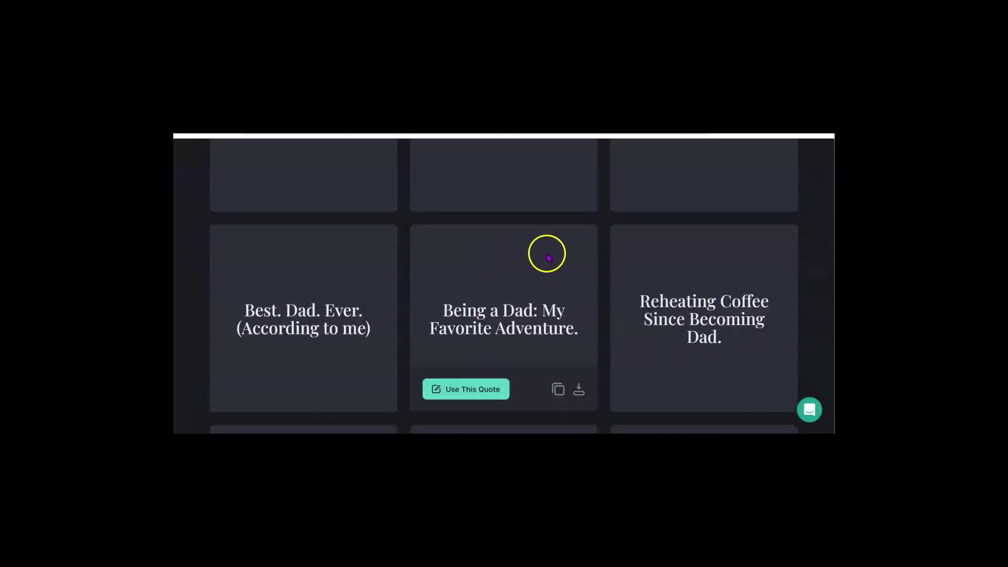
scroll(645, 315, down, 2)
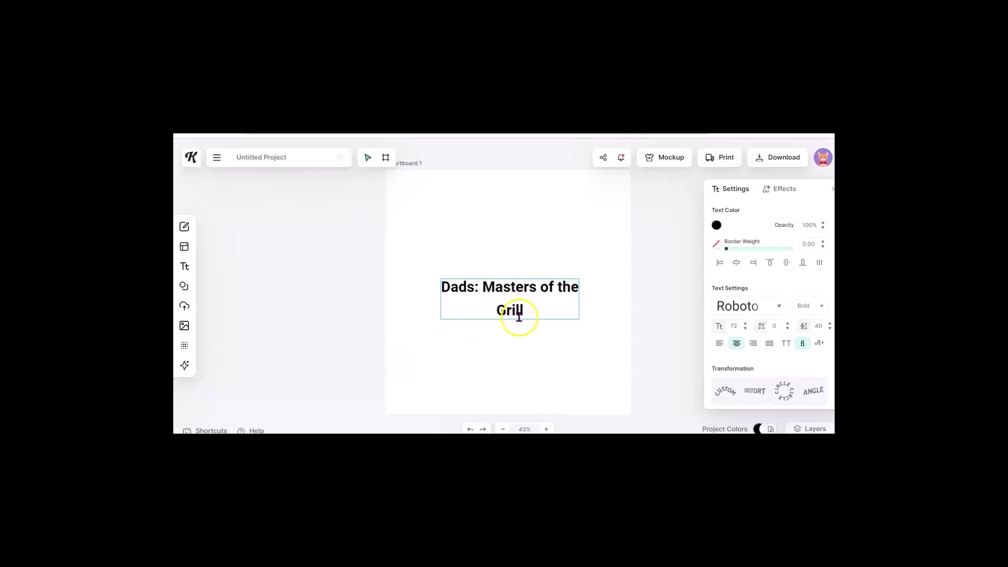
Try custom and distort warps on the headline, then a circle bend.
click(731, 403)
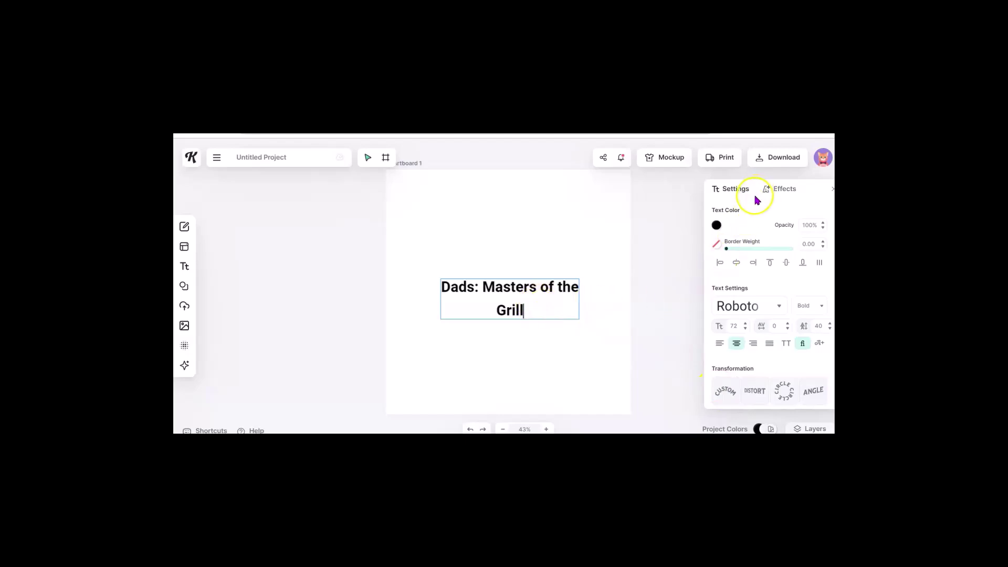
click(726, 396)
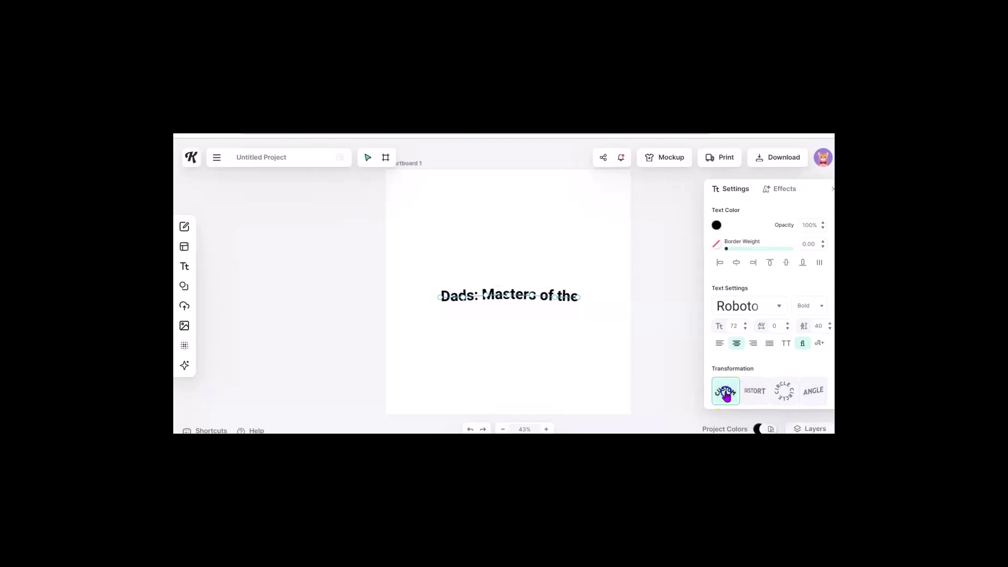
click(726, 396)
click(756, 398)
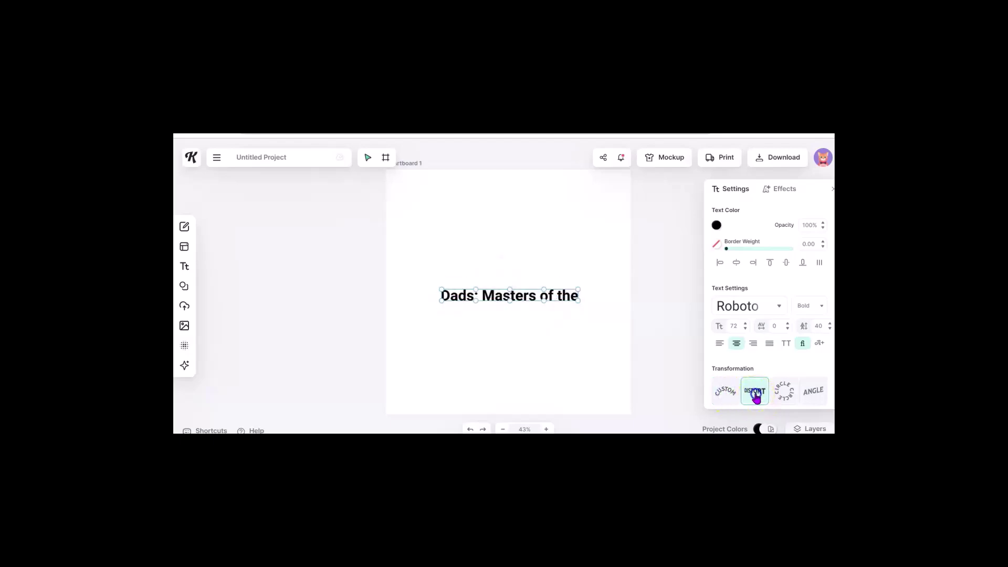
click(755, 398)
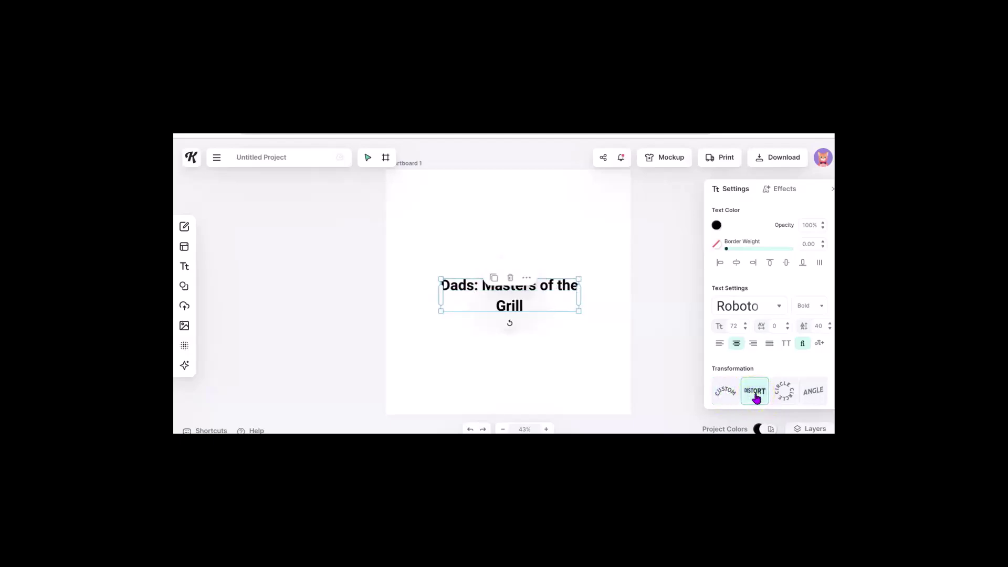
click(777, 400)
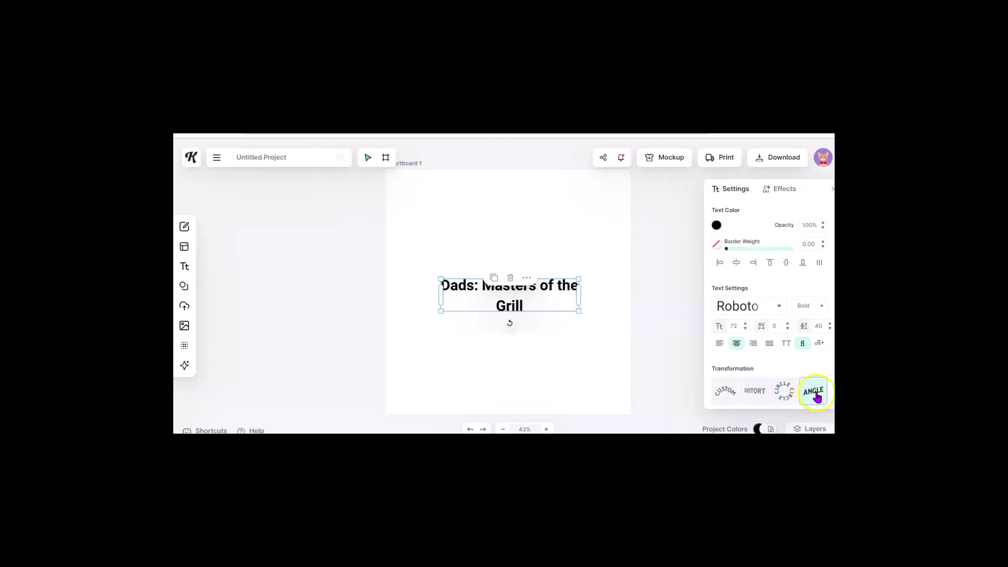
Set the headline typeface to Adventurer 02.
click(780, 306)
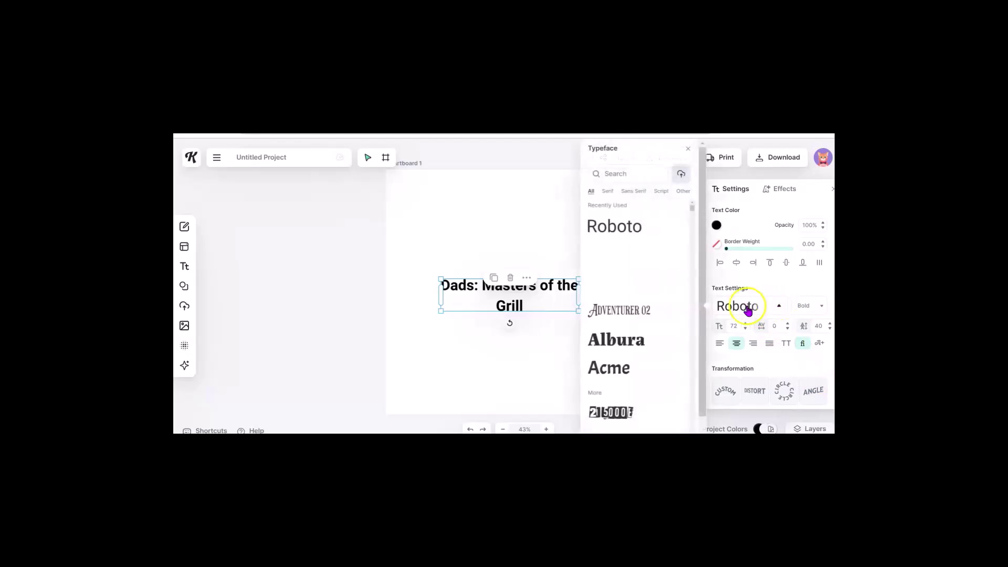
click(653, 307)
key(Escape)
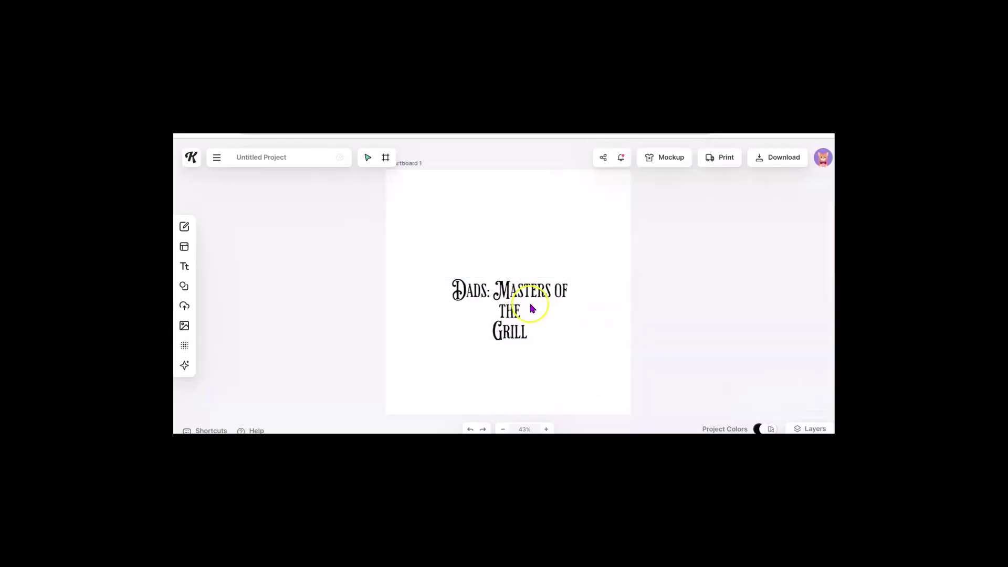
Re-break the headline text into two lines.
click(530, 308)
double_click(529, 307)
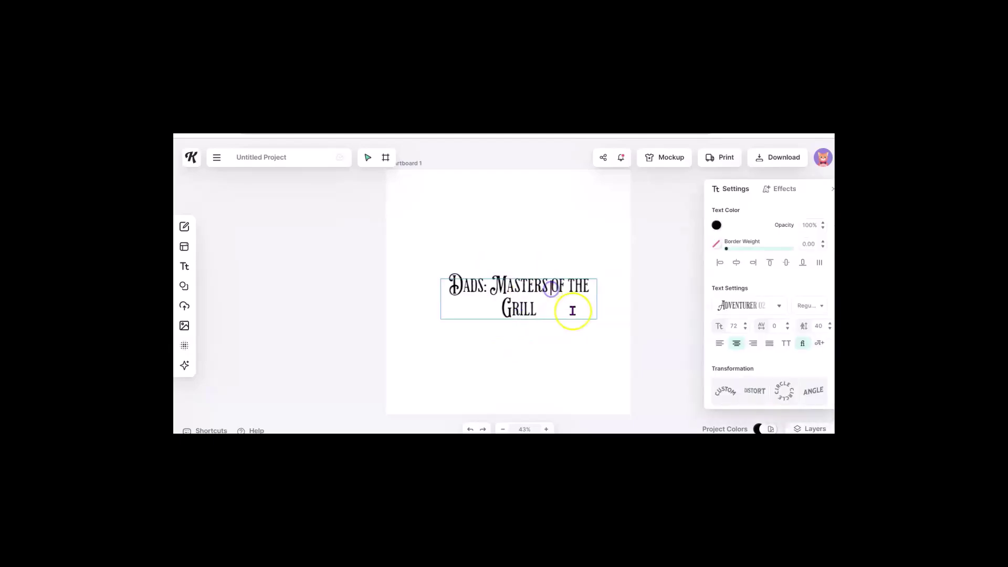
key(Return)
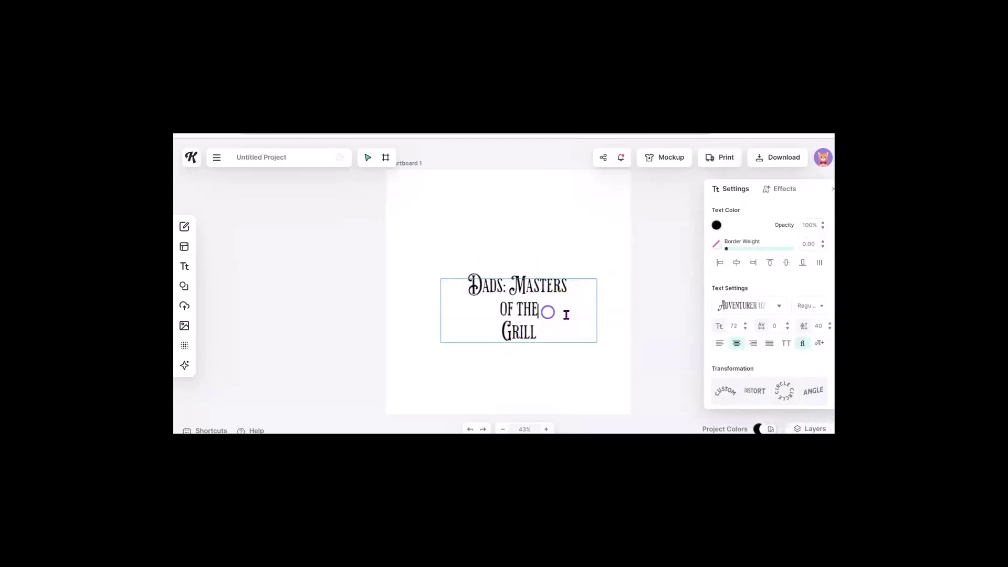
key(Right)
key(BackSpace)
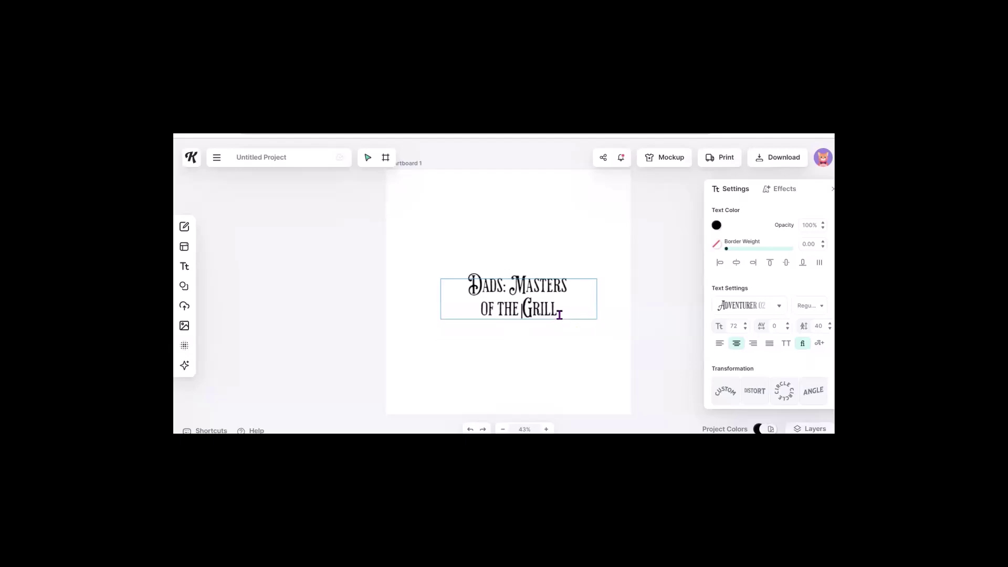
click(572, 342)
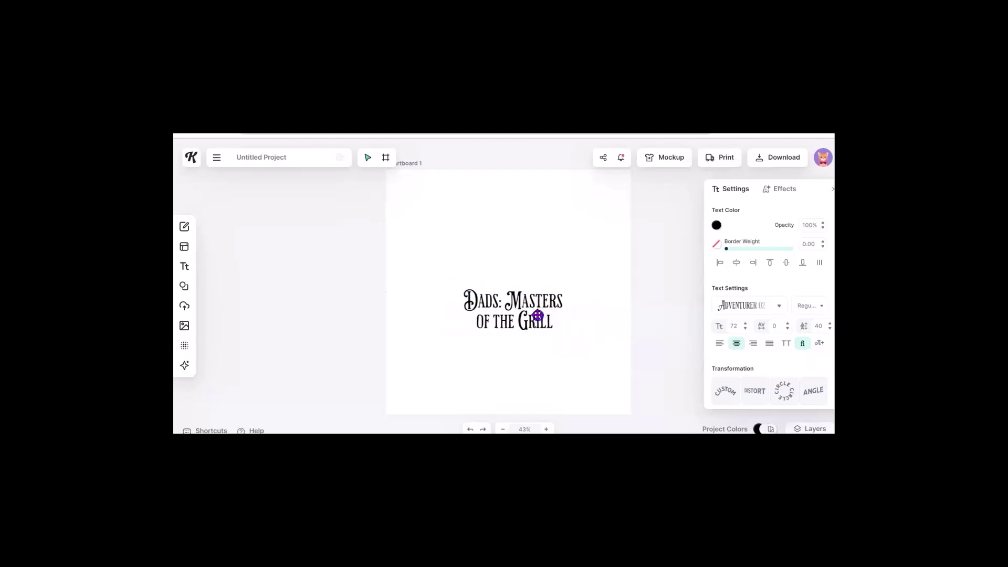
Enlarge the headline and place it at the artboard's bottom.
drag(538, 317, 532, 371)
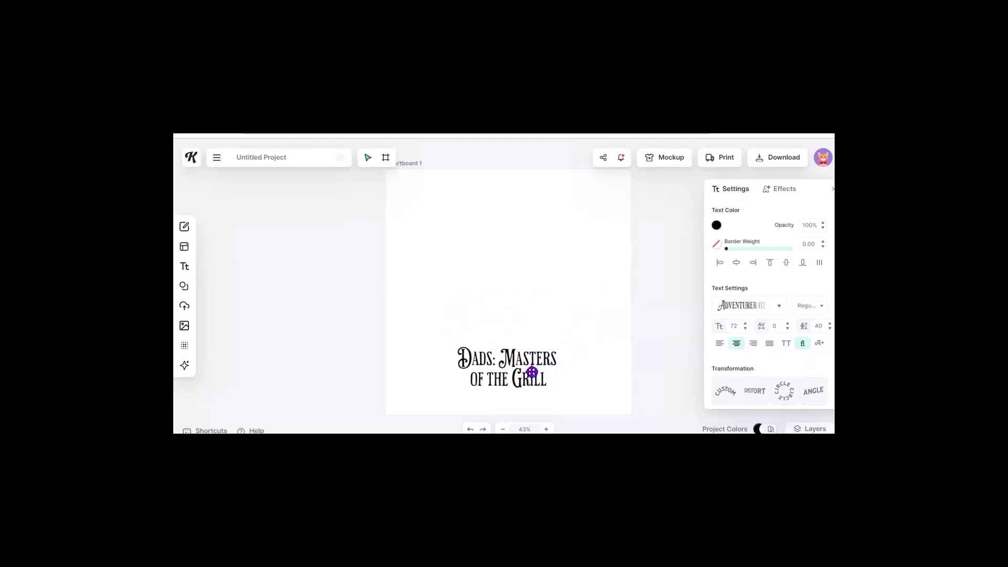
click(532, 371)
drag(589, 344, 657, 321)
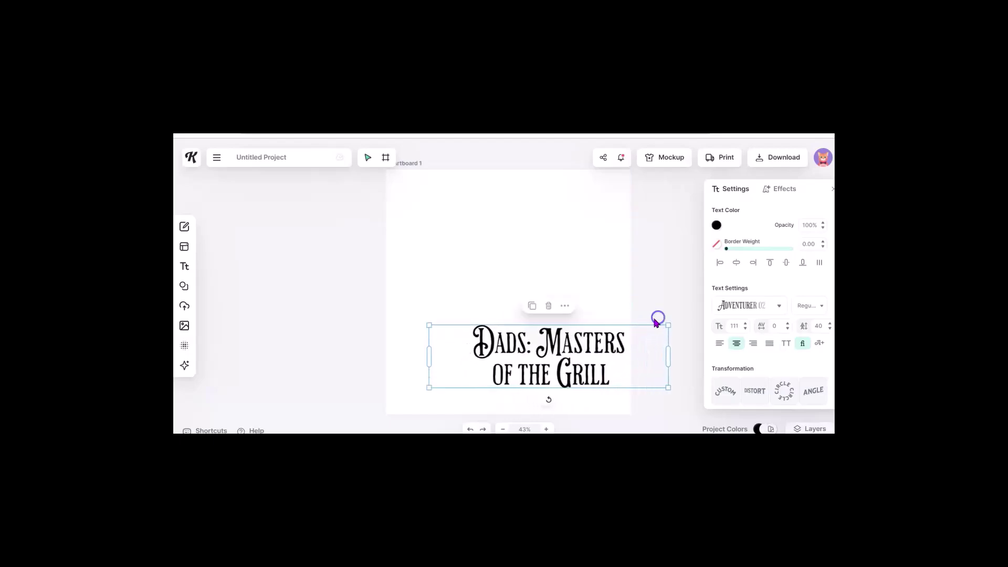
drag(585, 352, 539, 363)
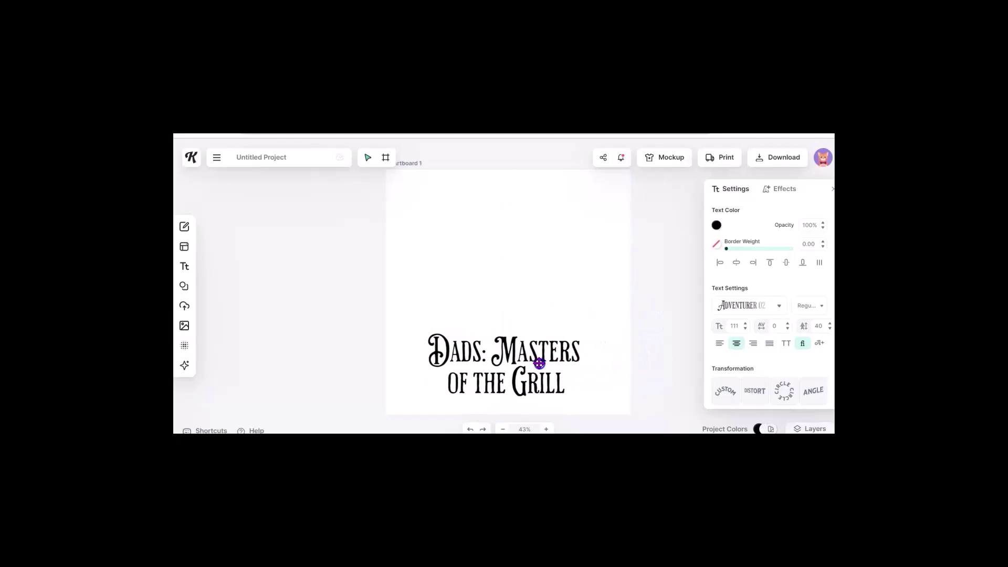
drag(539, 363, 542, 358)
scroll(560, 280, up, 2)
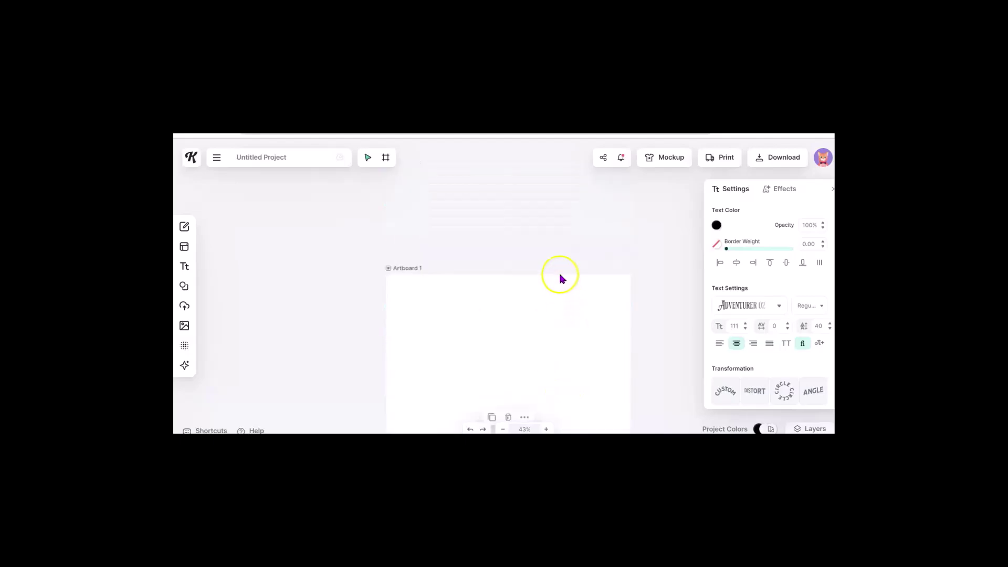
scroll(560, 280, down, 2)
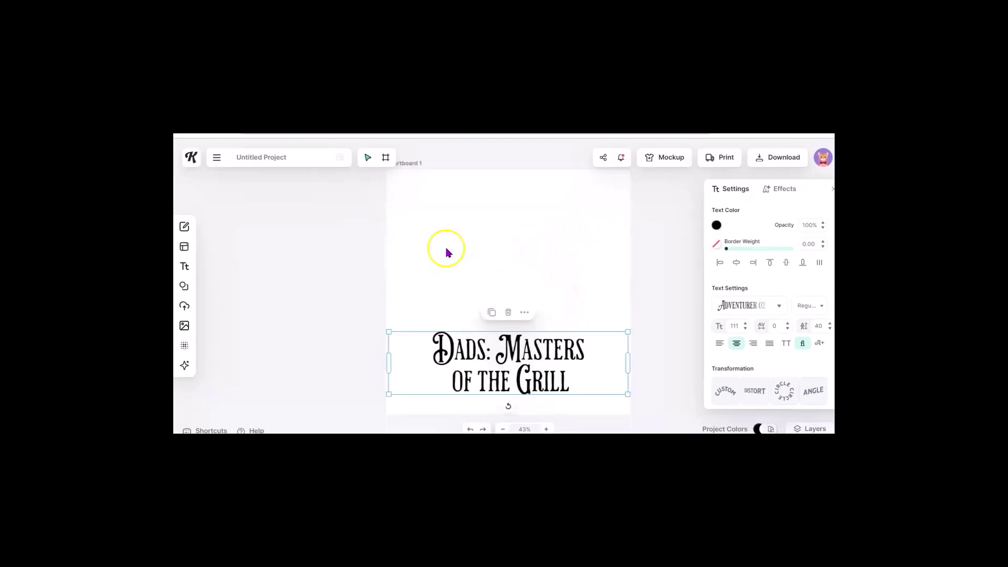
Generate images of a dad grilling with the AI Image Generator.
click(209, 366)
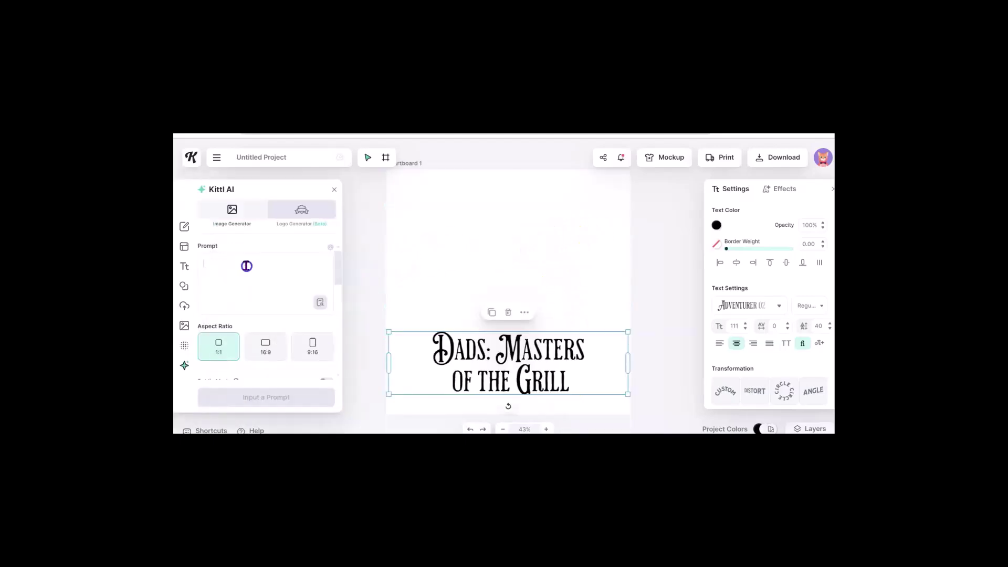
text(Da)
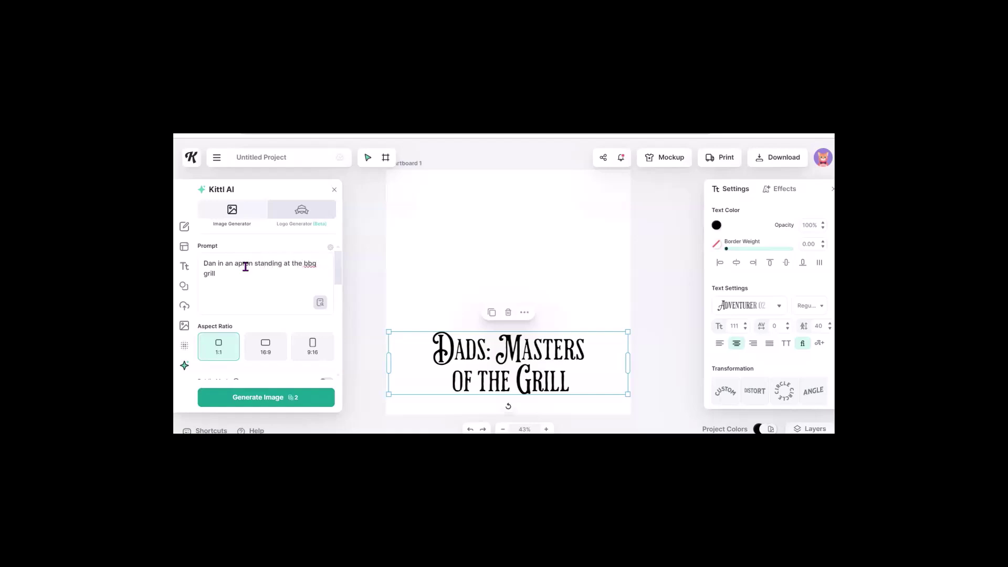
click(270, 398)
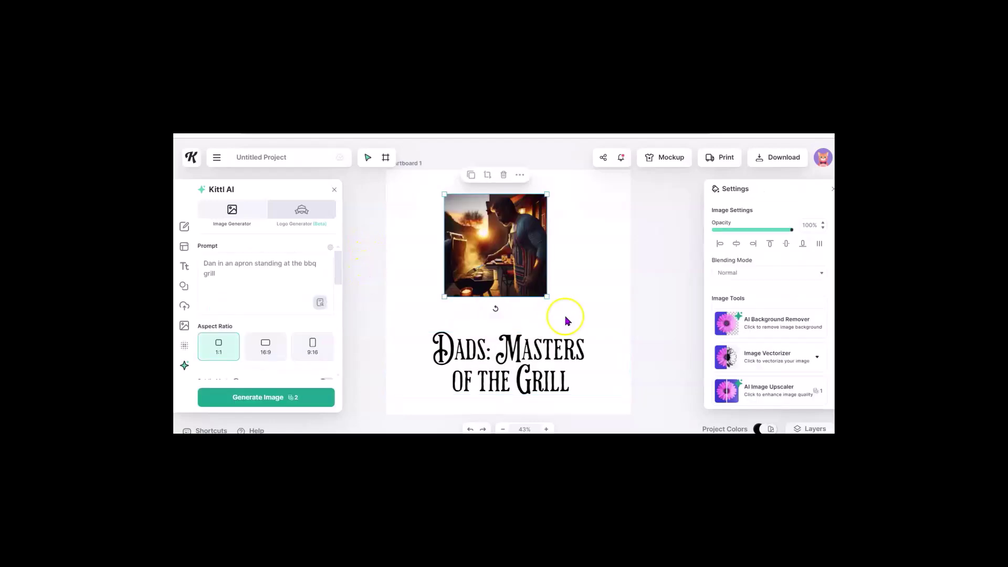
drag(543, 293, 573, 322)
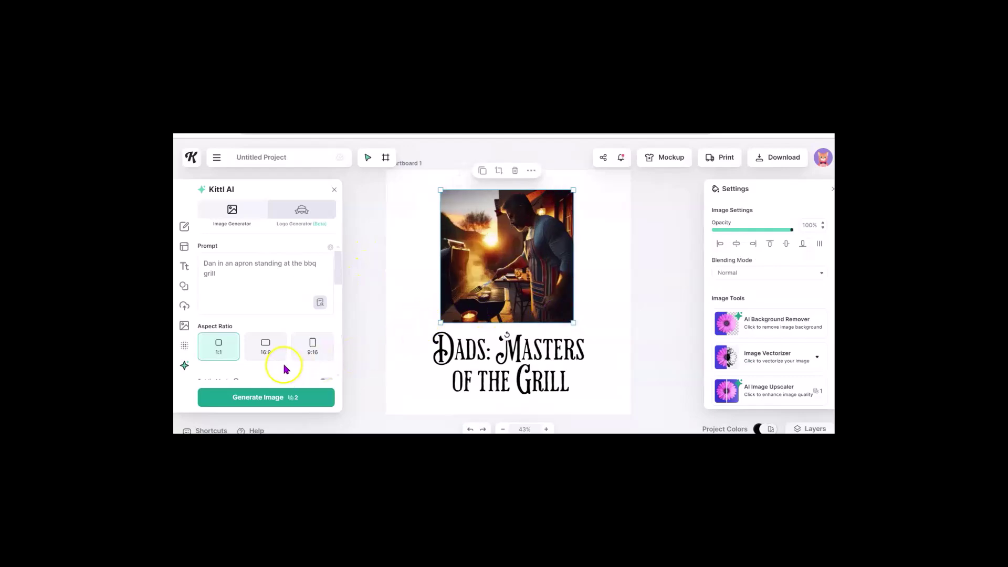
click(284, 396)
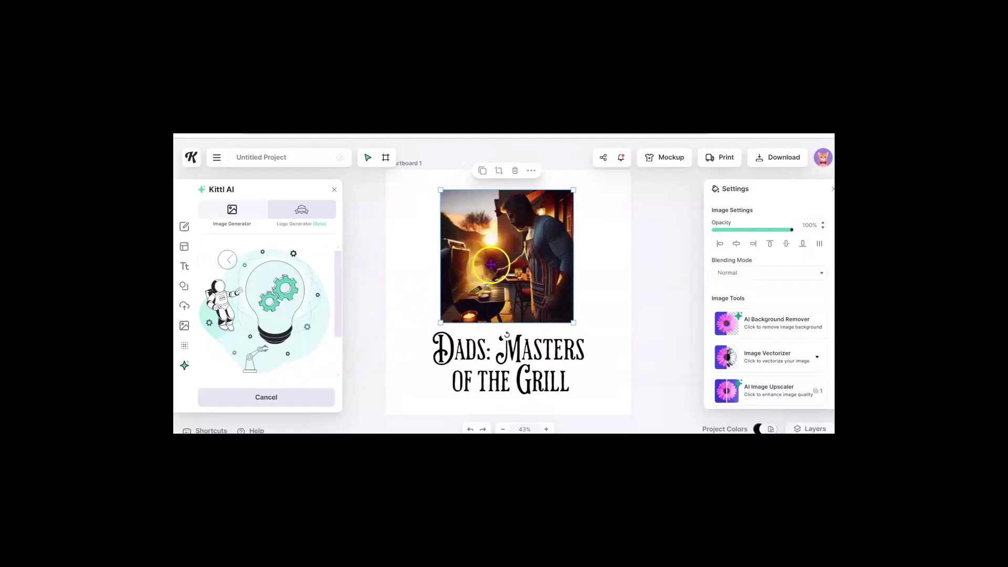
Delete the unwanted photo and enlarge the cartoon dad above the headline.
key(Delete)
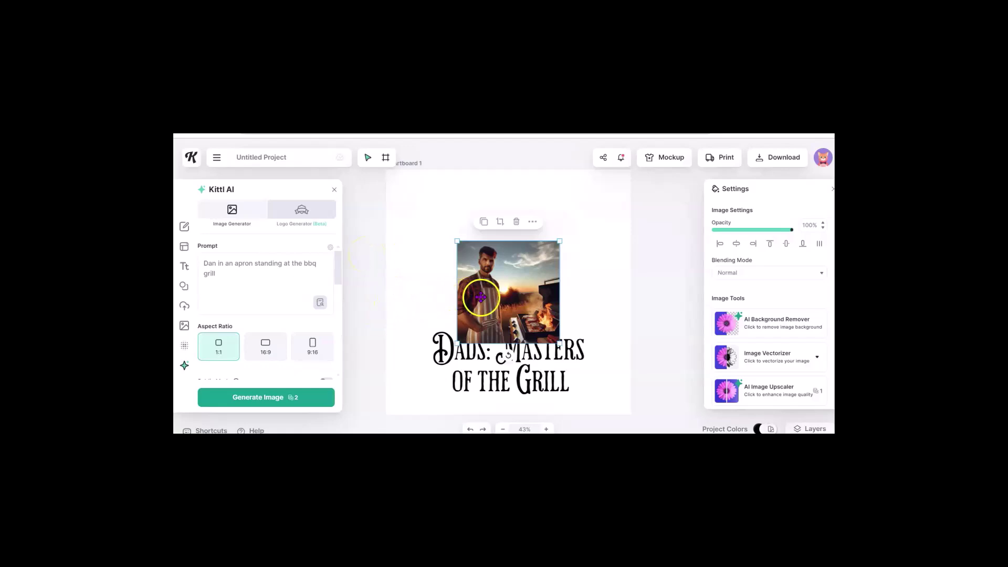
drag(477, 292, 483, 284)
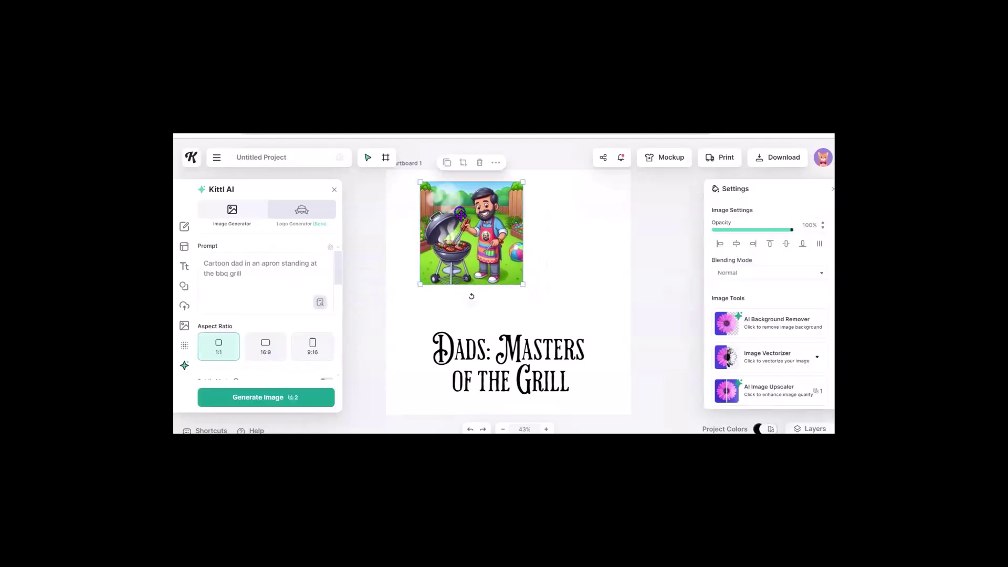
drag(523, 284, 707, 350)
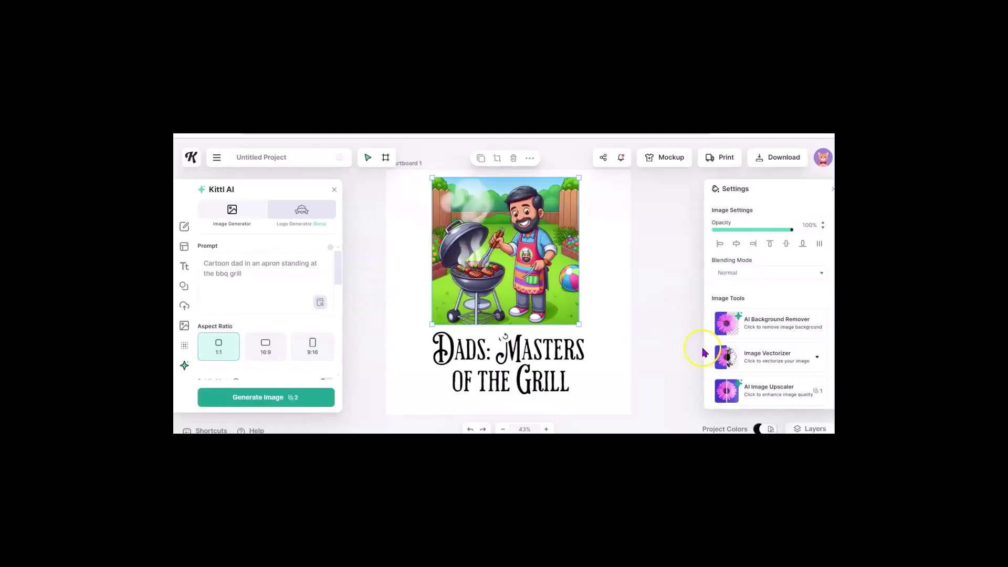
Remove the cartoon dad's background and centre it above the headline.
click(754, 322)
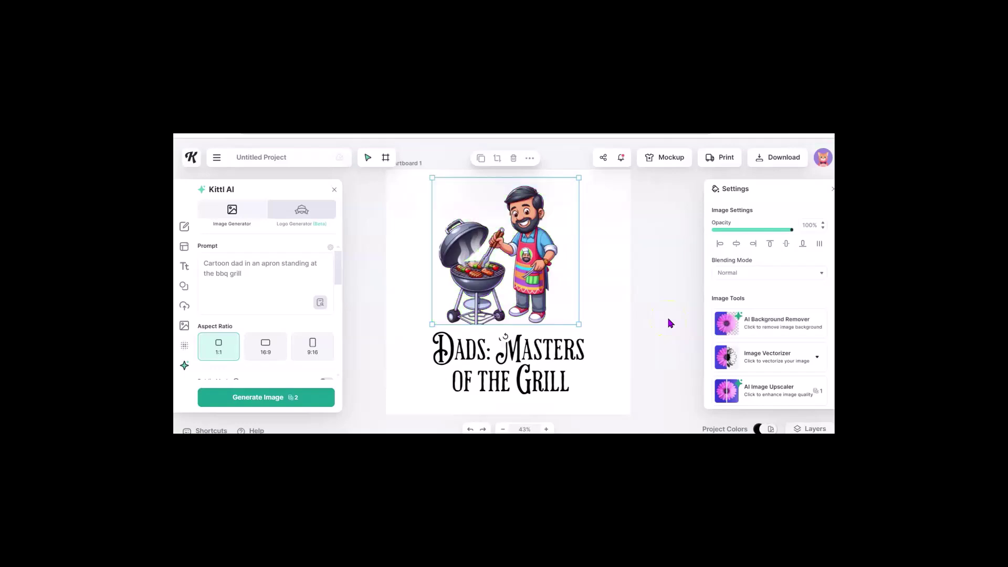
click(557, 287)
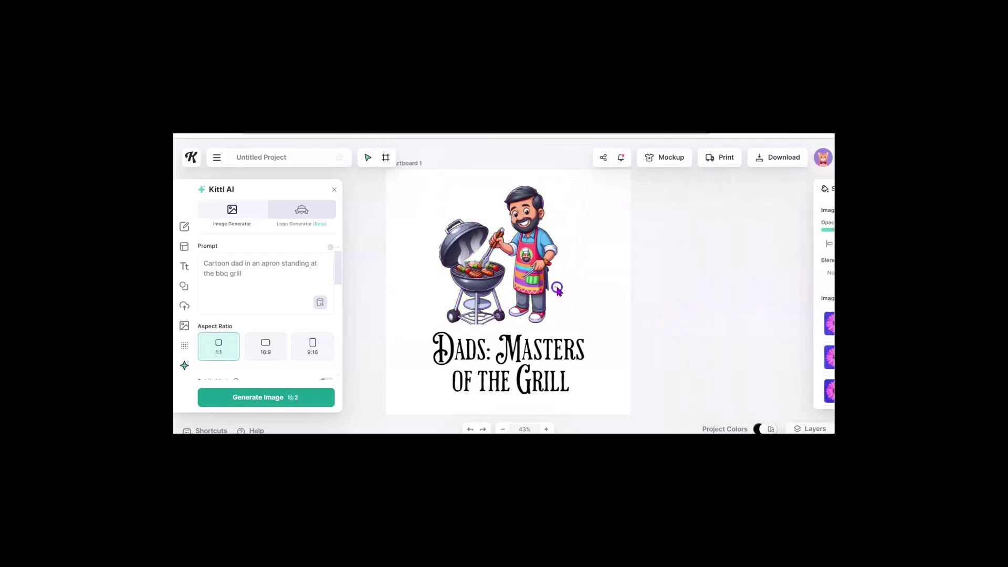
click(559, 288)
drag(559, 289, 562, 288)
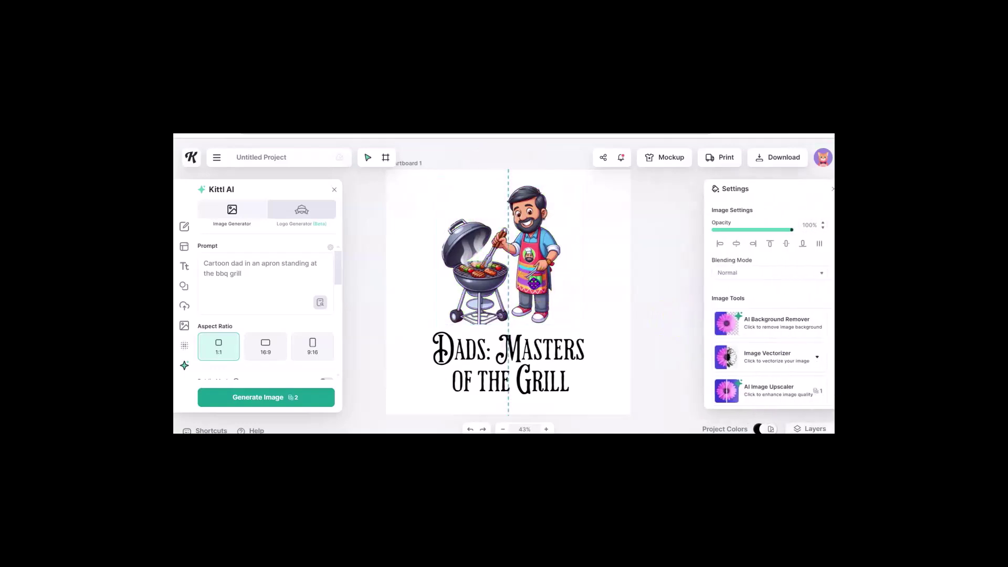
scroll(670, 274, up, 2)
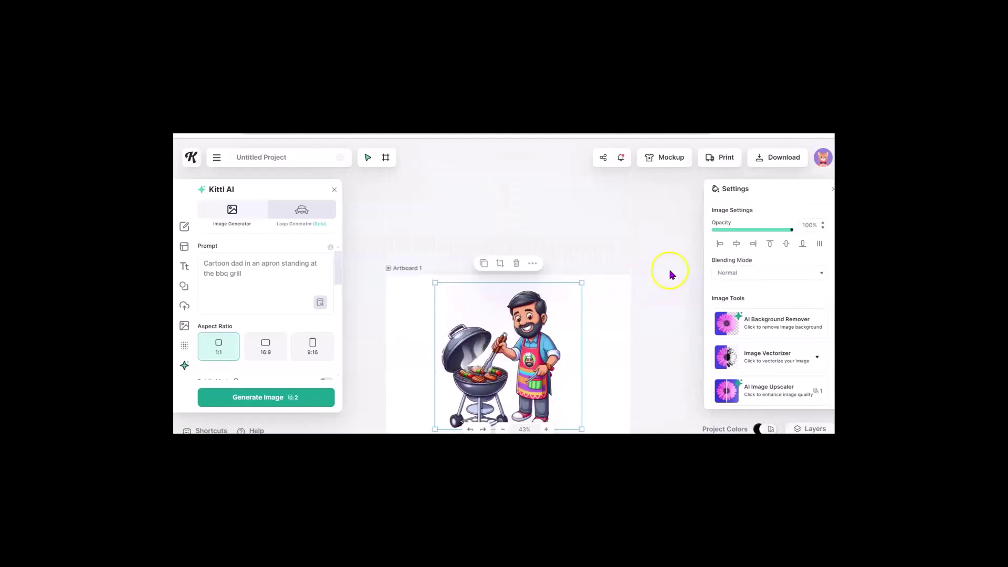
scroll(669, 274, down, 2)
scroll(669, 273, up, 2)
scroll(670, 274, down, 2)
drag(542, 283, 543, 288)
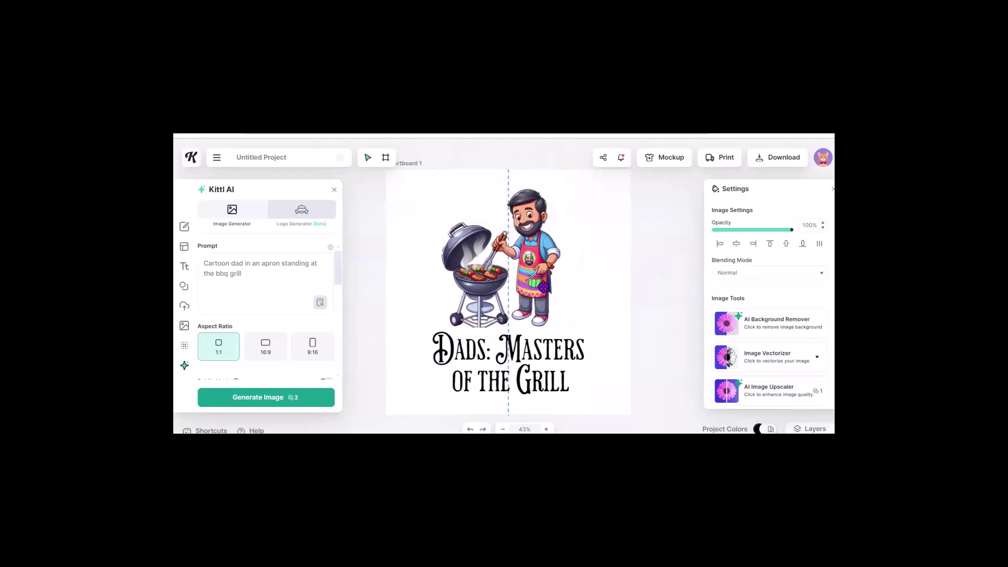
click(634, 264)
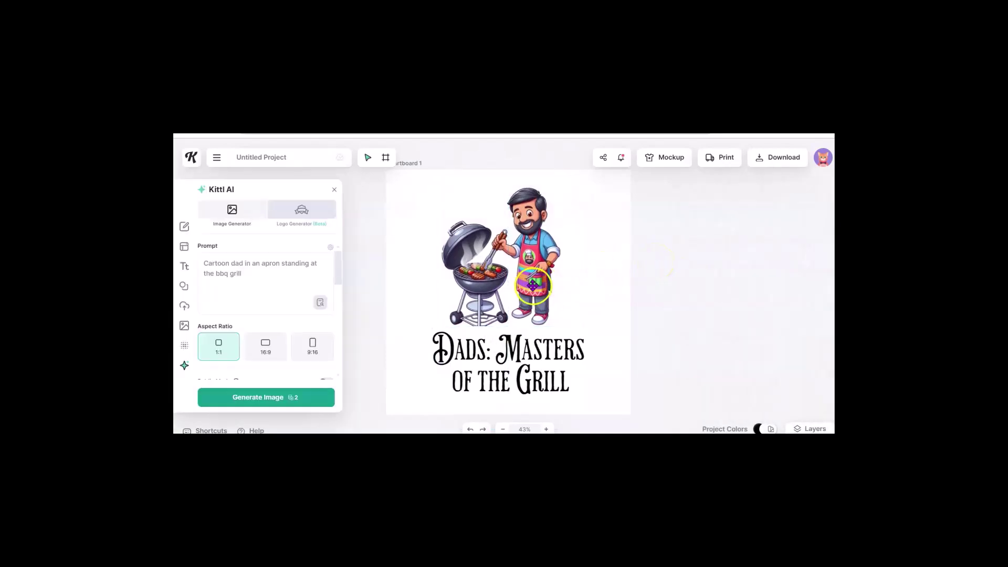
click(525, 224)
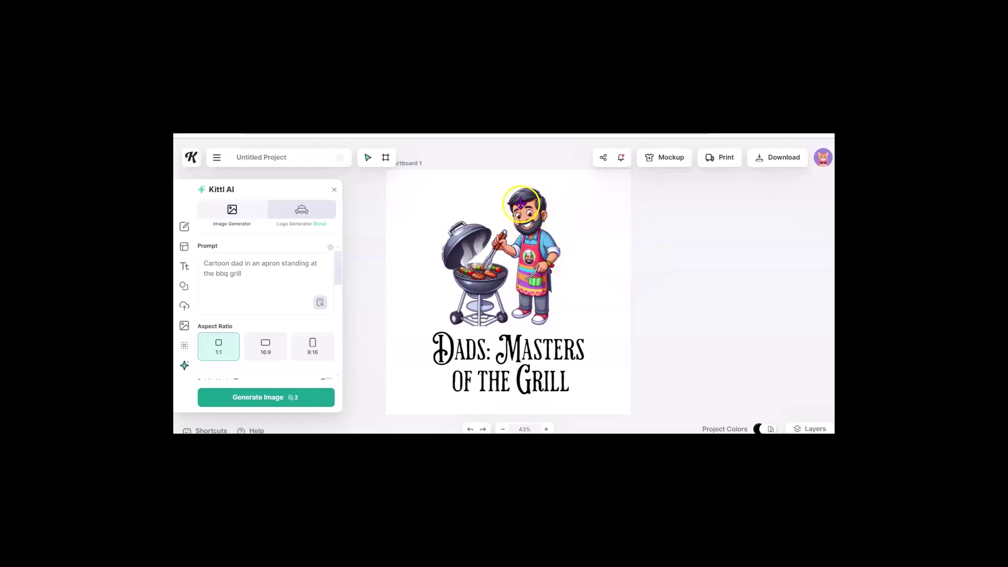
mouse_move(272, 274)
mouse_down()
mouse_move(235, 273)
mouse_move(241, 267)
mouse_up()
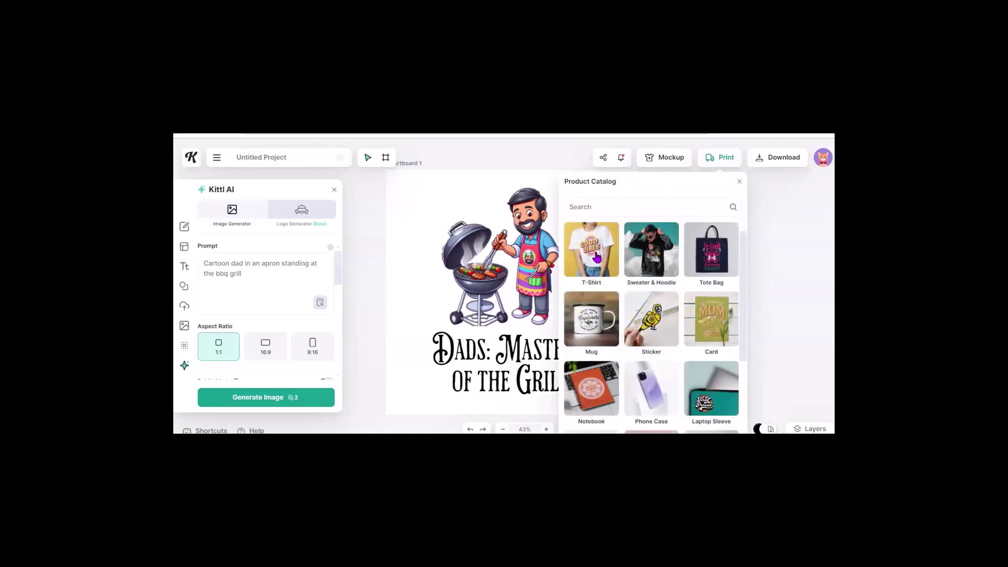
click(597, 257)
click(761, 170)
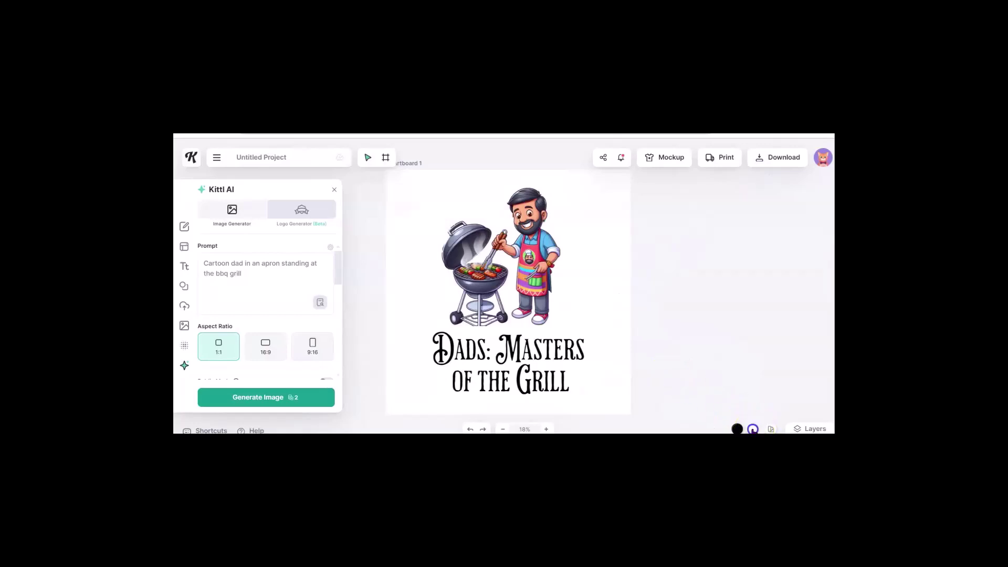
Set the artboard background opacity to 0%.
click(753, 429)
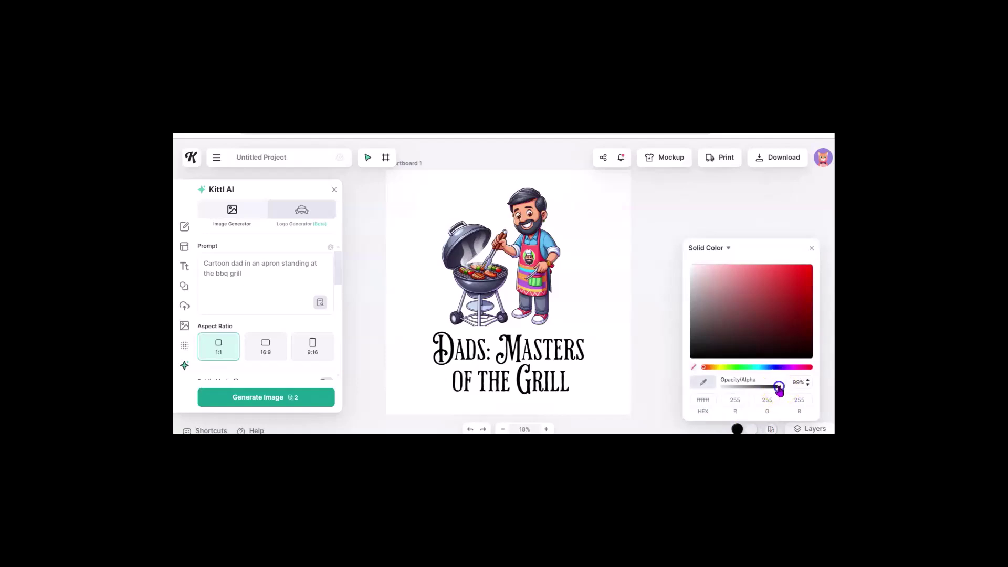
drag(778, 386, 709, 383)
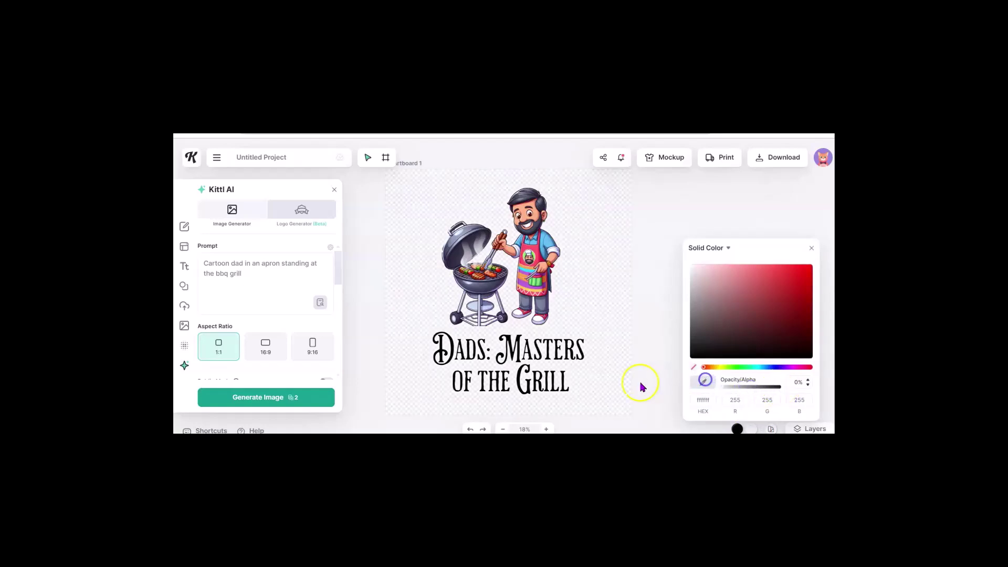
click(637, 229)
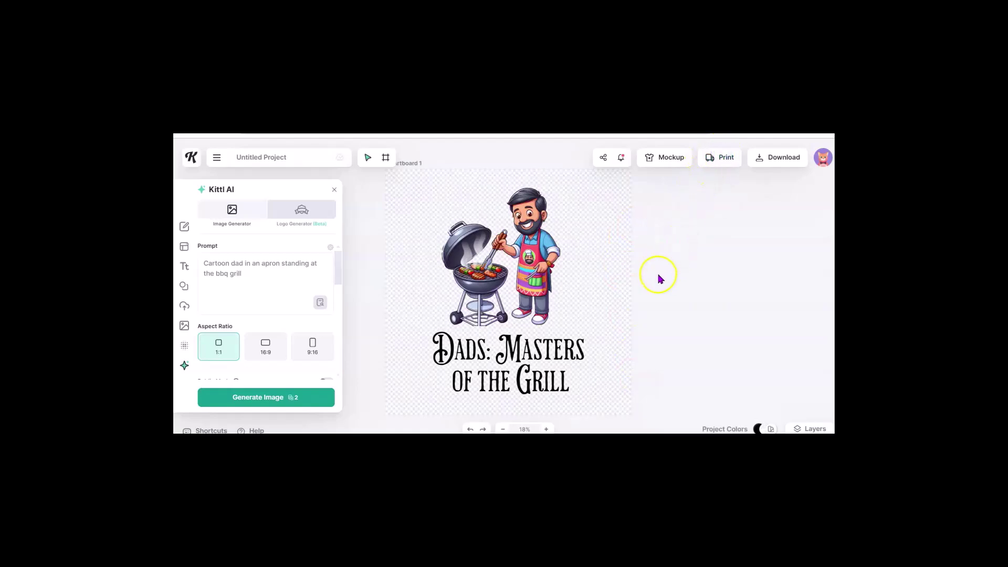
click(719, 156)
Preview the slightly enlarged design on a White T-shirt.
click(587, 259)
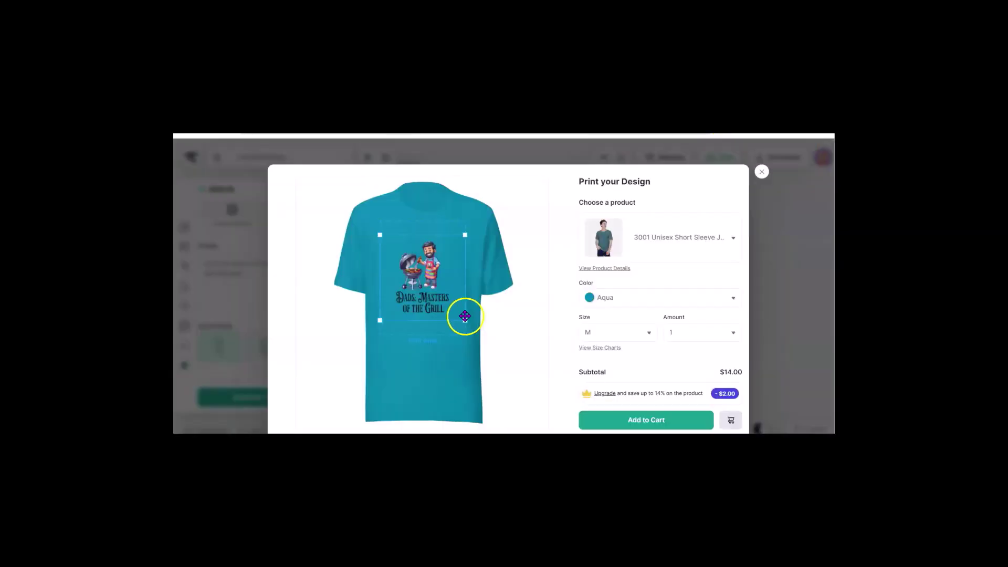
drag(465, 337, 481, 334)
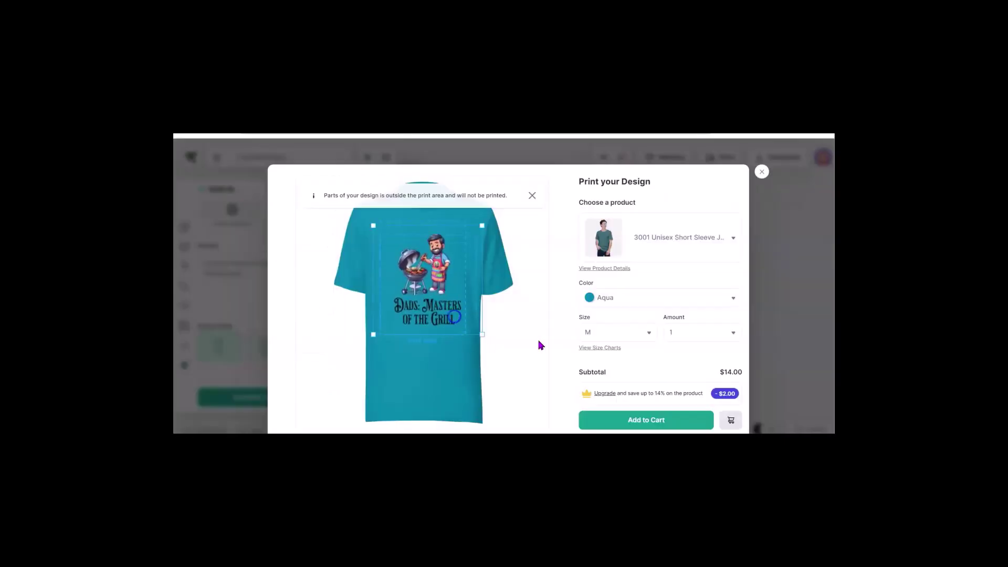
click(590, 299)
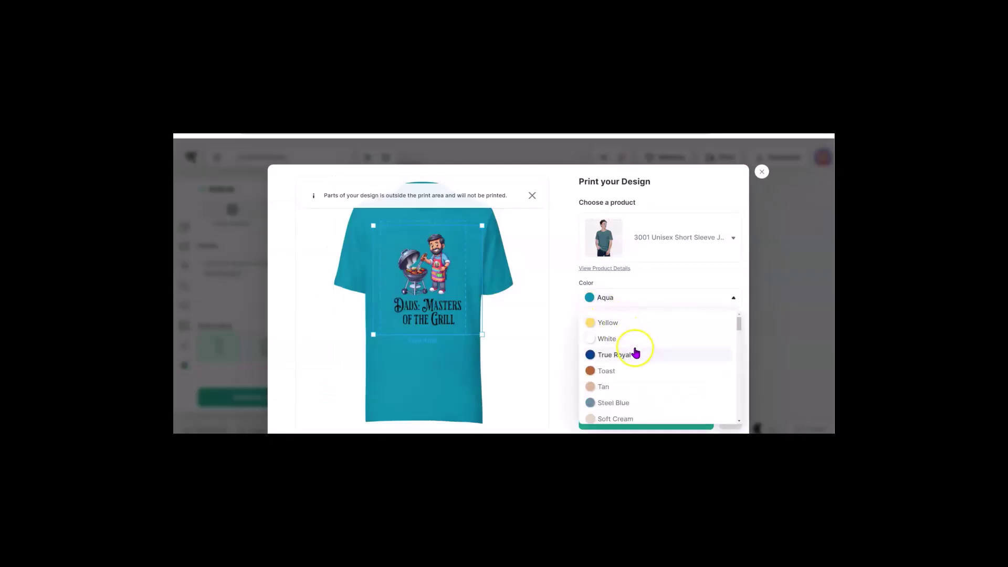
scroll(634, 369, down, 1)
scroll(633, 368, down, 2)
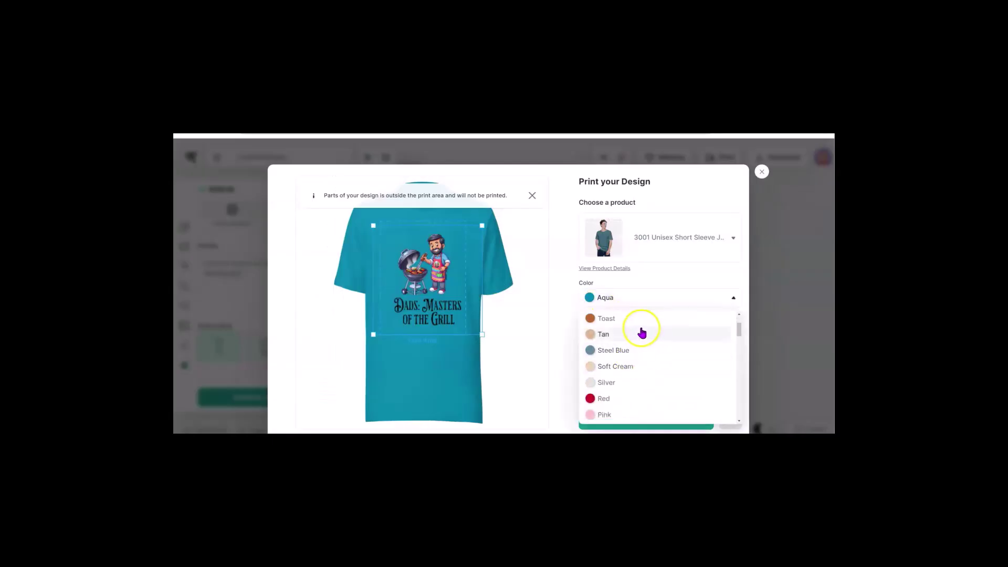
scroll(641, 368, down, 3)
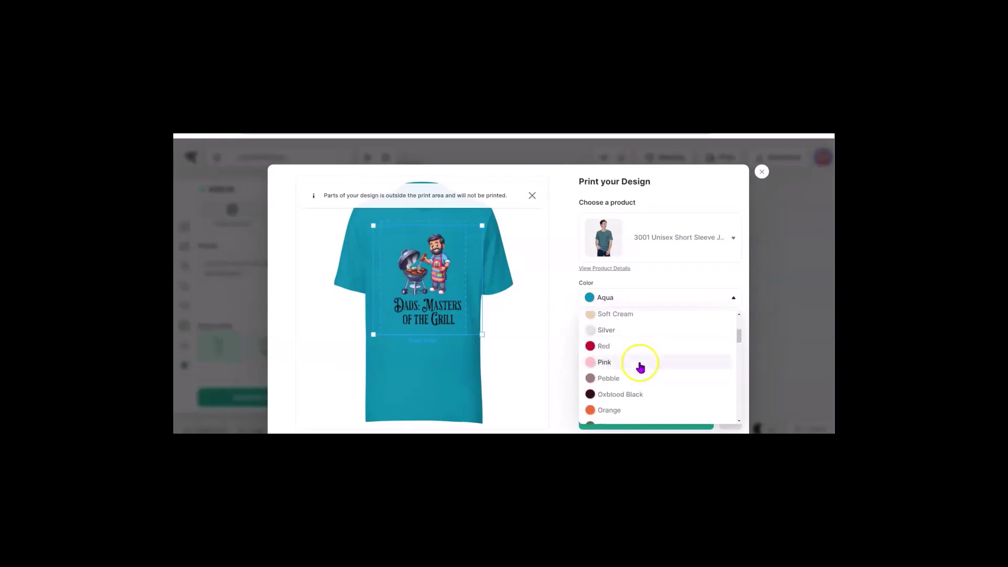
scroll(642, 370, down, 3)
scroll(643, 372, down, 1)
scroll(644, 376, down, 2)
scroll(645, 378, down, 3)
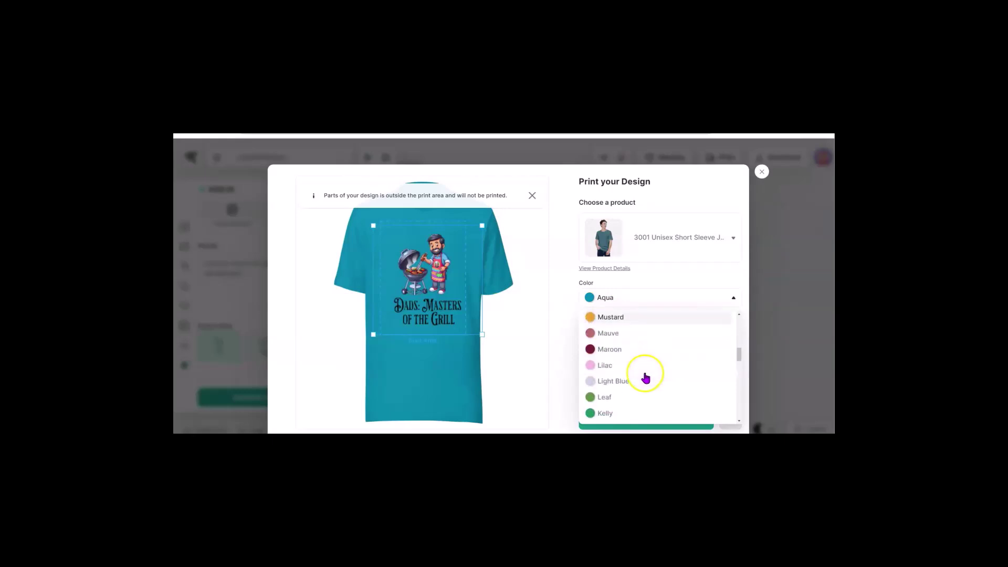
scroll(644, 376, down, 3)
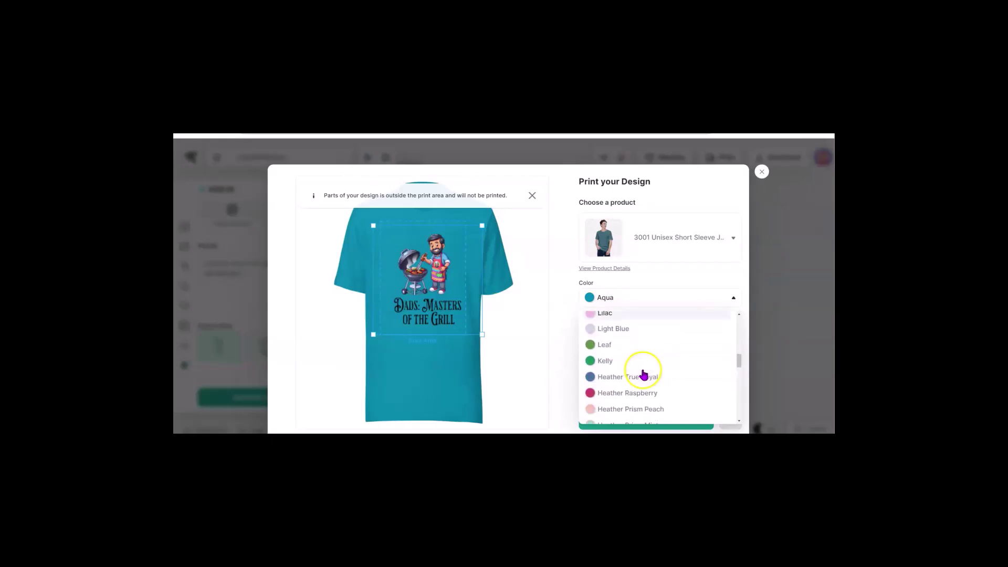
click(622, 351)
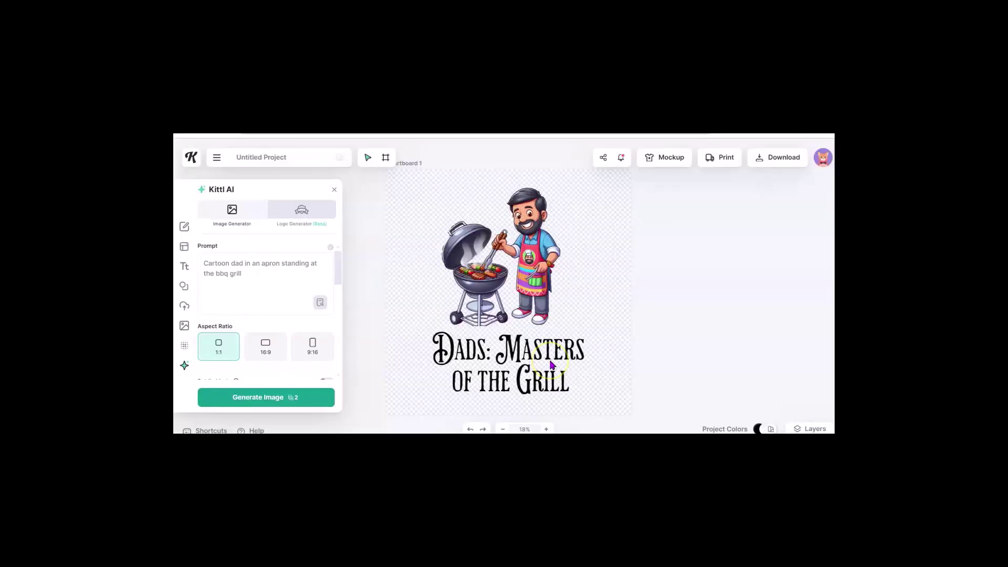
Preview the design on a Navy, then Toast T-shirt, and add the Toast shirt to the cart.
click(594, 297)
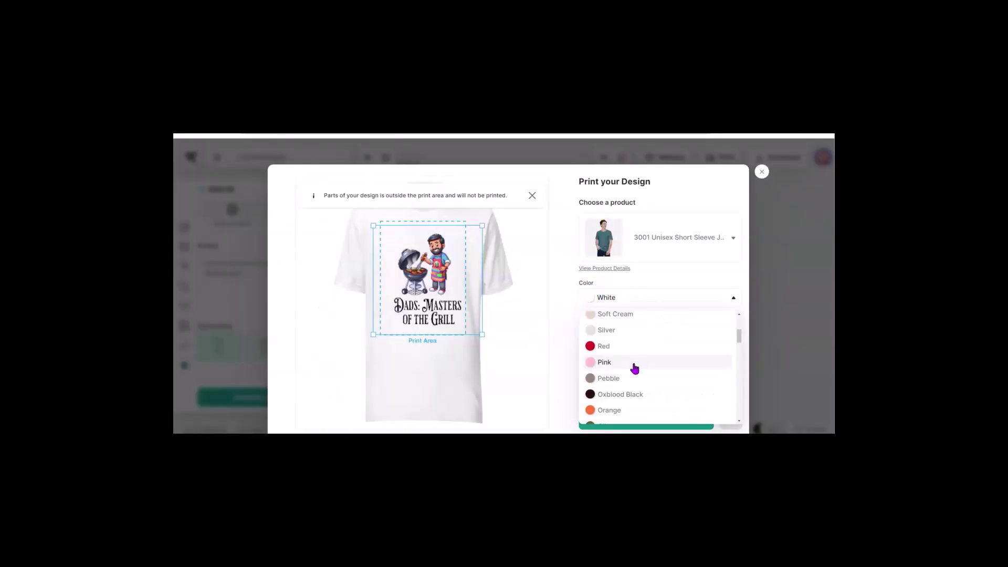
scroll(638, 369, down, 2)
scroll(641, 367, down, 2)
scroll(644, 365, down, 2)
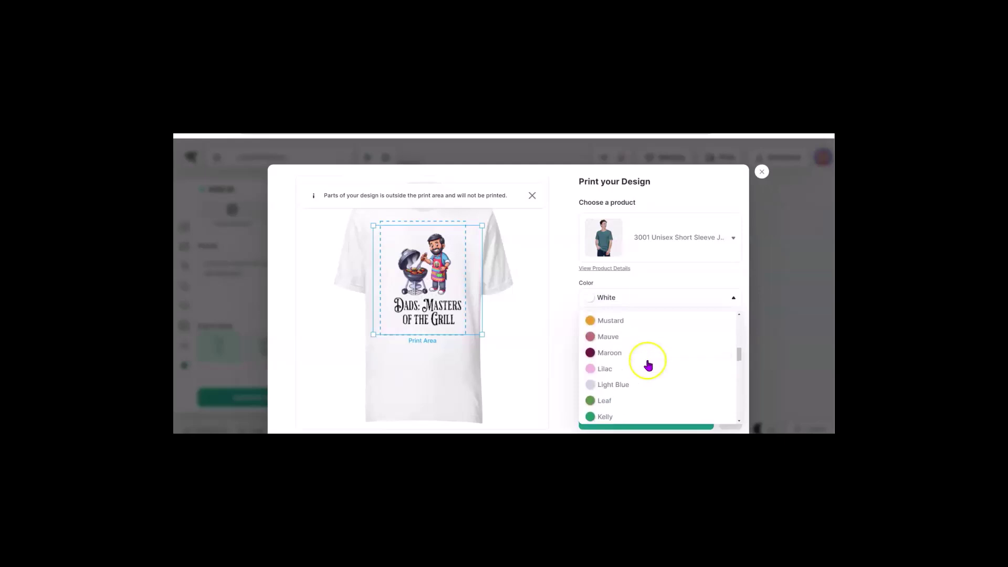
scroll(647, 363, up, 1)
scroll(622, 367, up, 1)
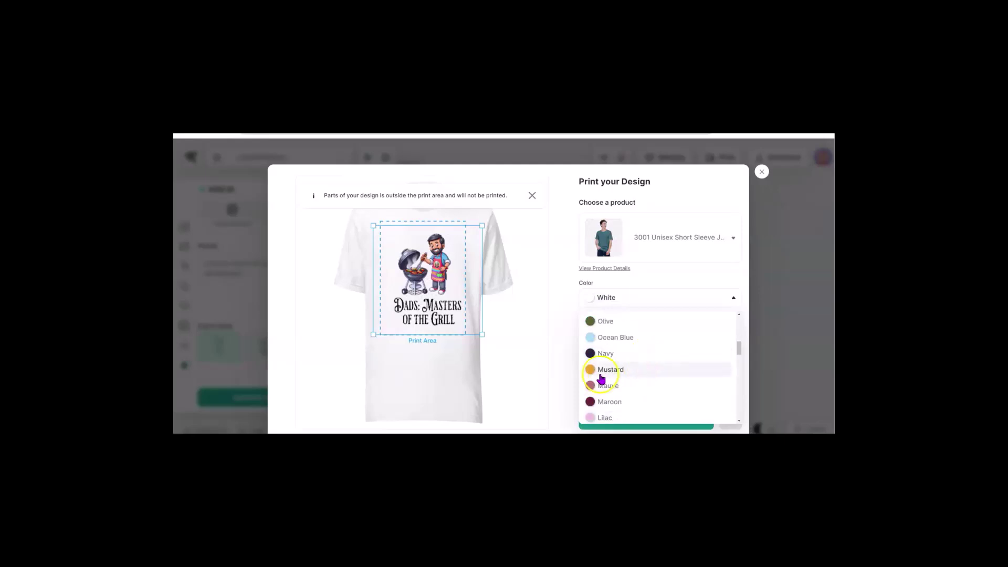
click(594, 355)
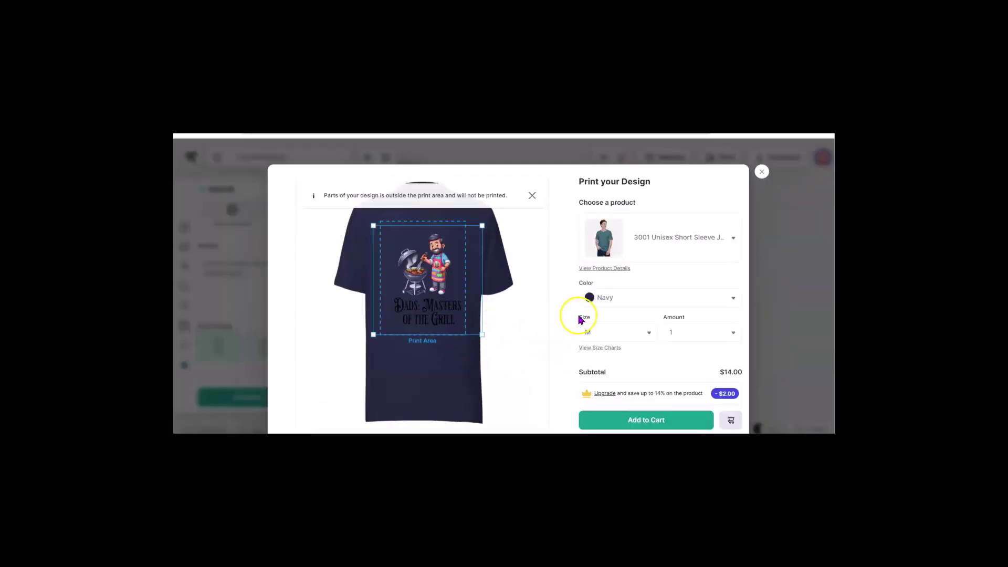
click(592, 296)
scroll(622, 351, down, 2)
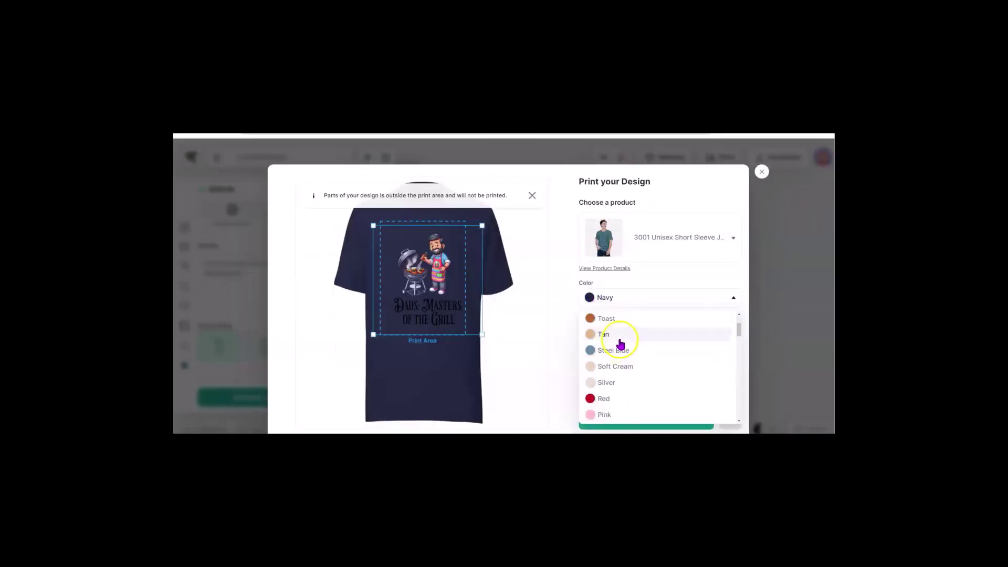
click(607, 319)
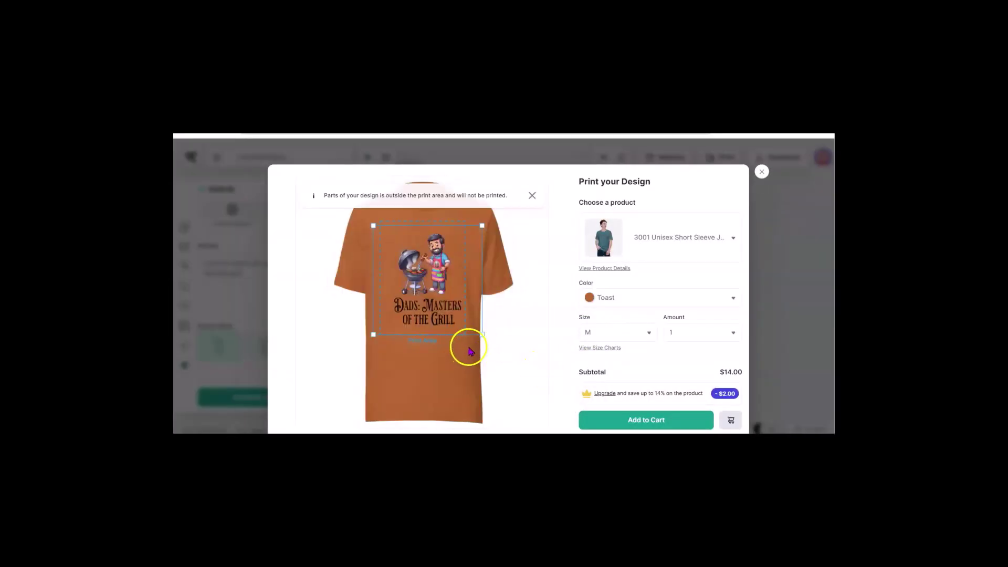
click(658, 422)
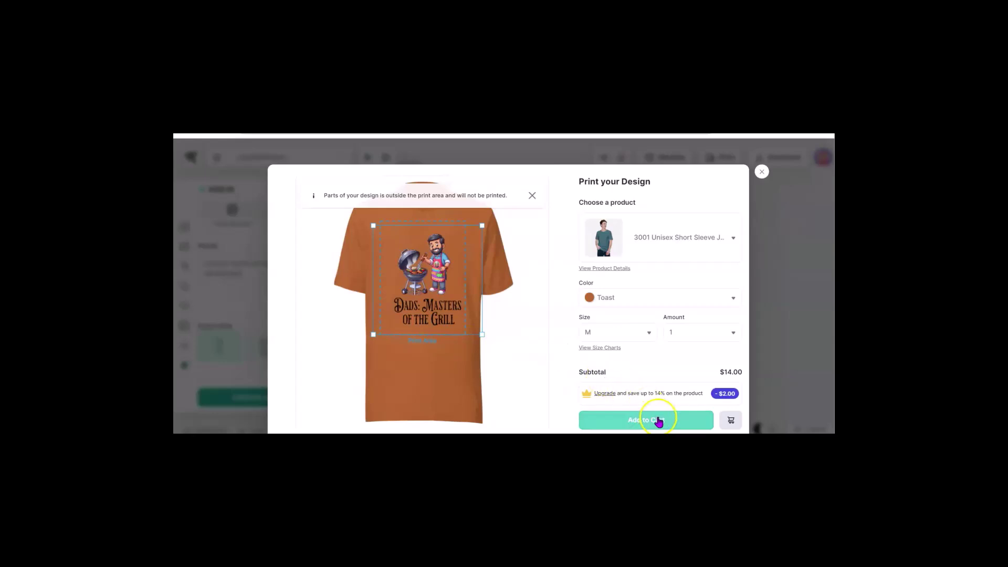
click(649, 331)
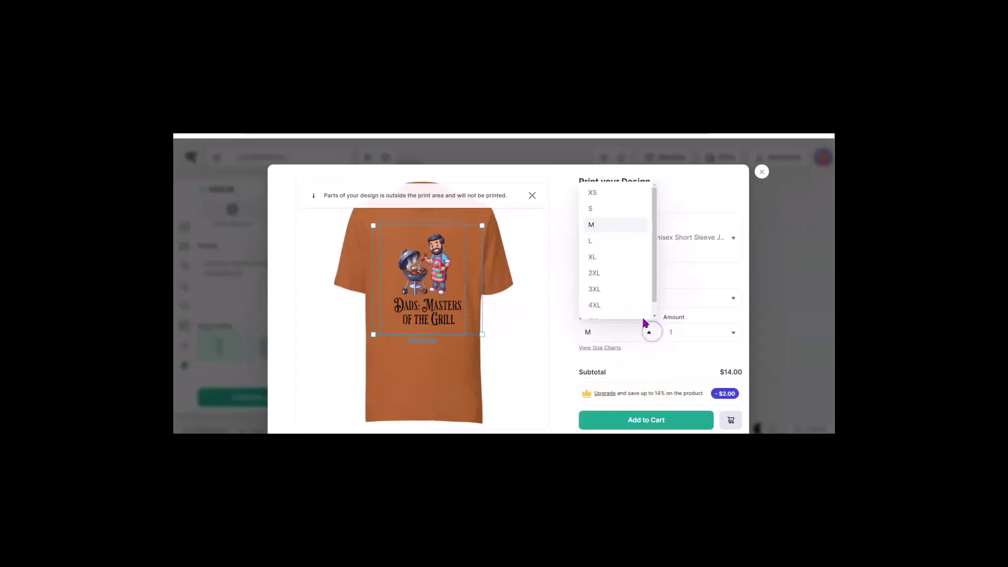